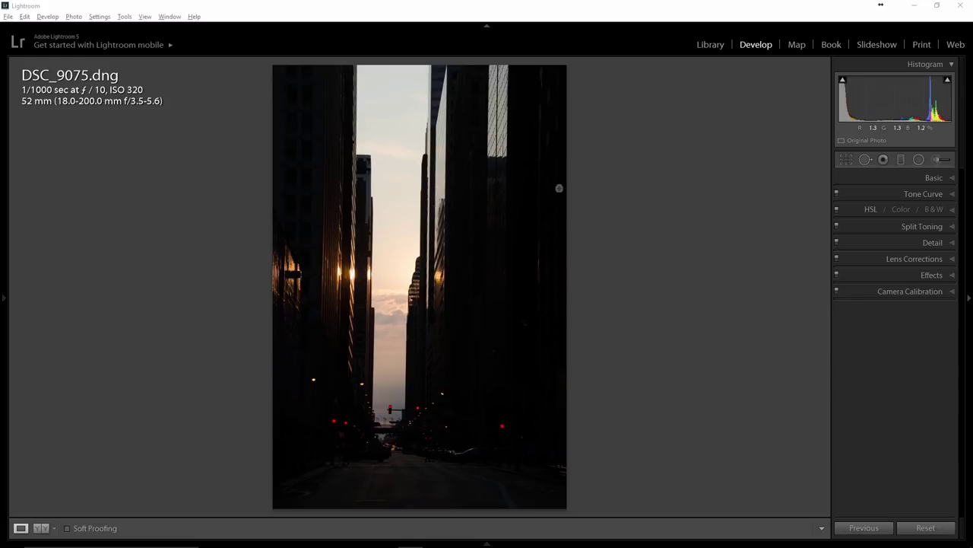
Crop the street photo to trim the dark building along its right side and a thin strip of sky at the top
left_click(846, 161)
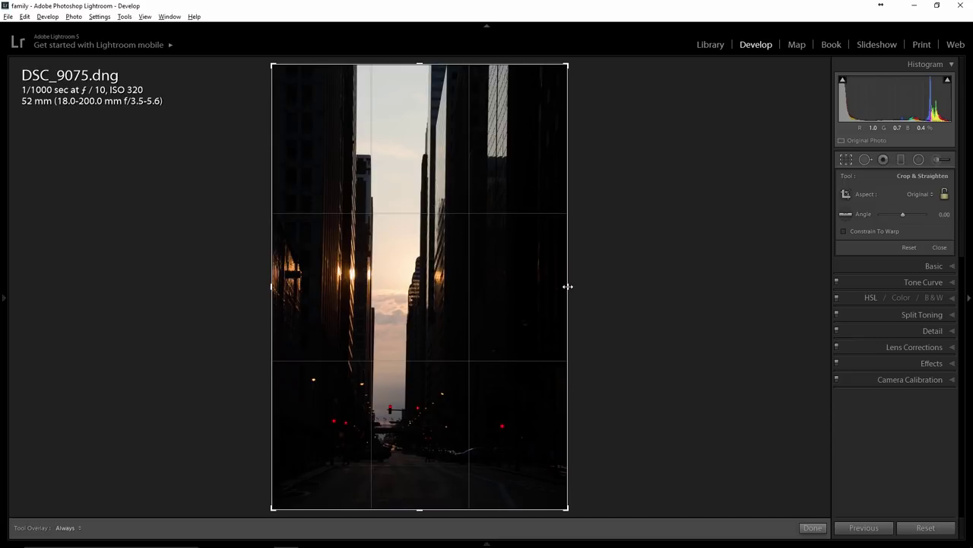
left_click_drag(567, 286, 541, 286)
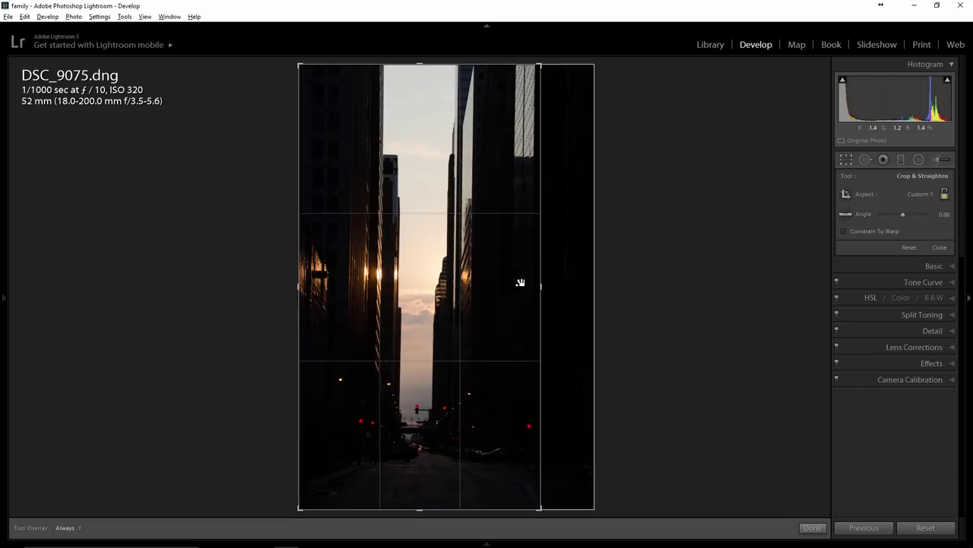
left_click_drag(541, 286, 543, 285)
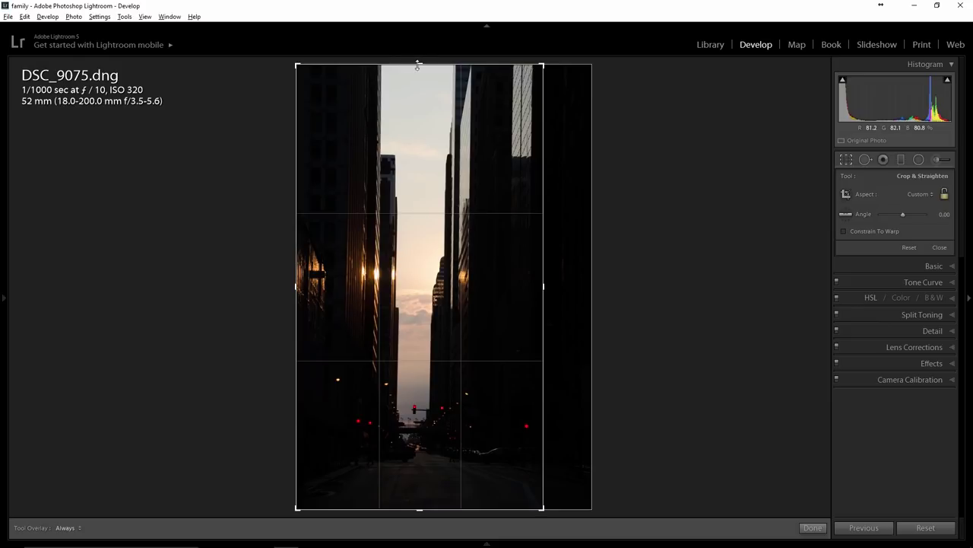
left_click_drag(418, 65, 419, 78)
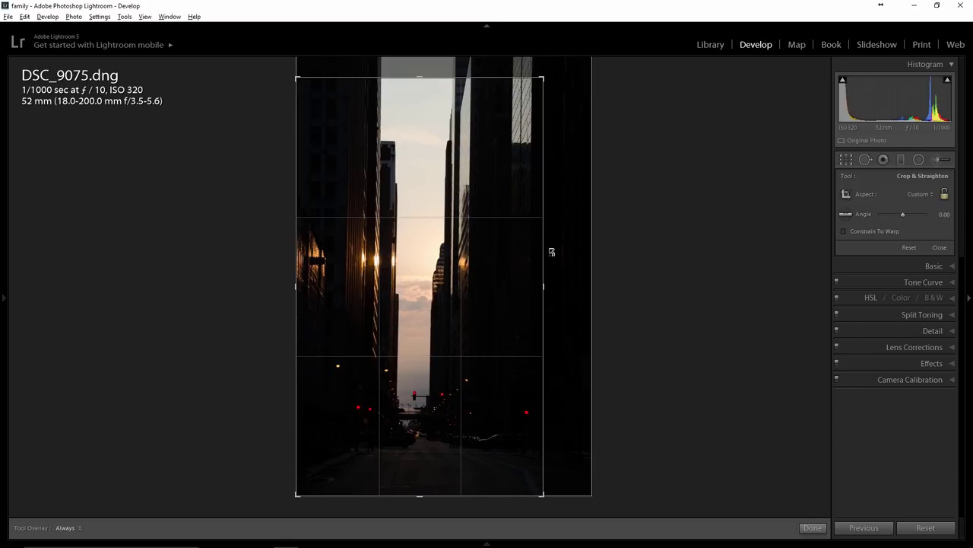
Straighten the cropped photo to an angle of -0.71 and apply the crop
left_click_drag(553, 252, 554, 252)
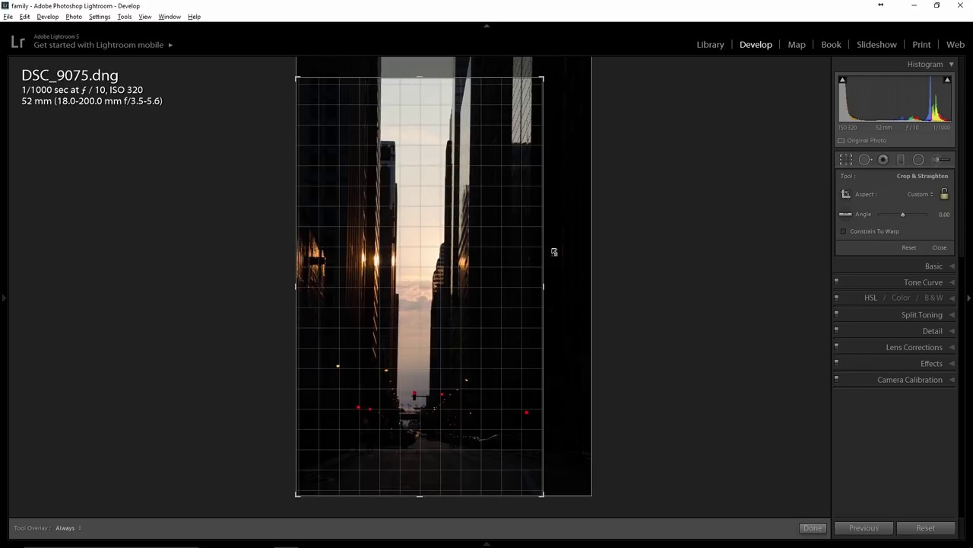
left_click_drag(554, 252, 554, 251)
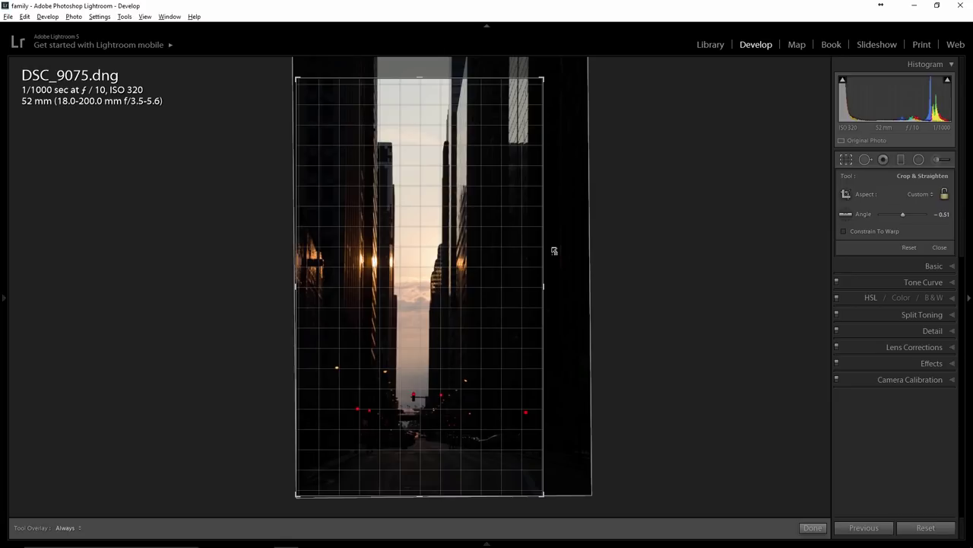
left_click_drag(554, 251, 554, 250)
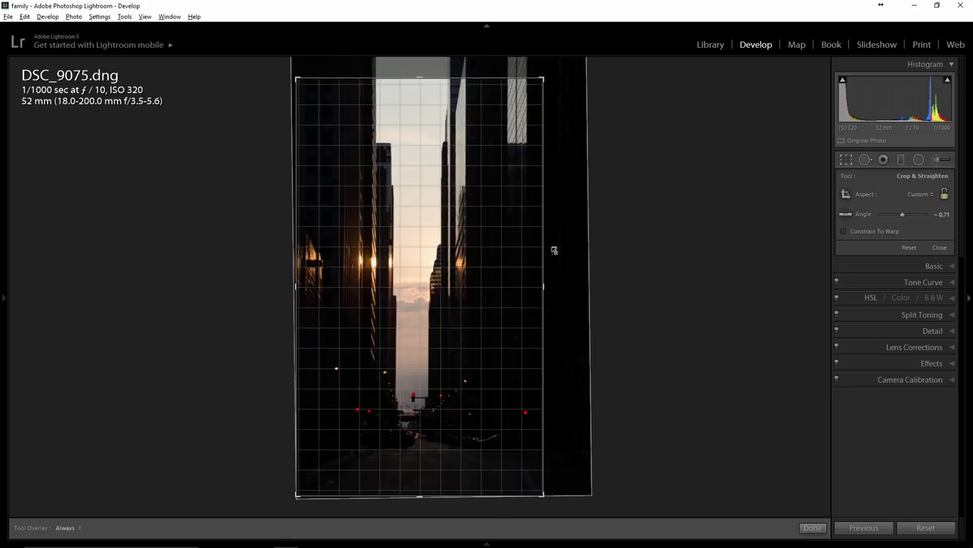
left_click_drag(554, 251, 554, 250)
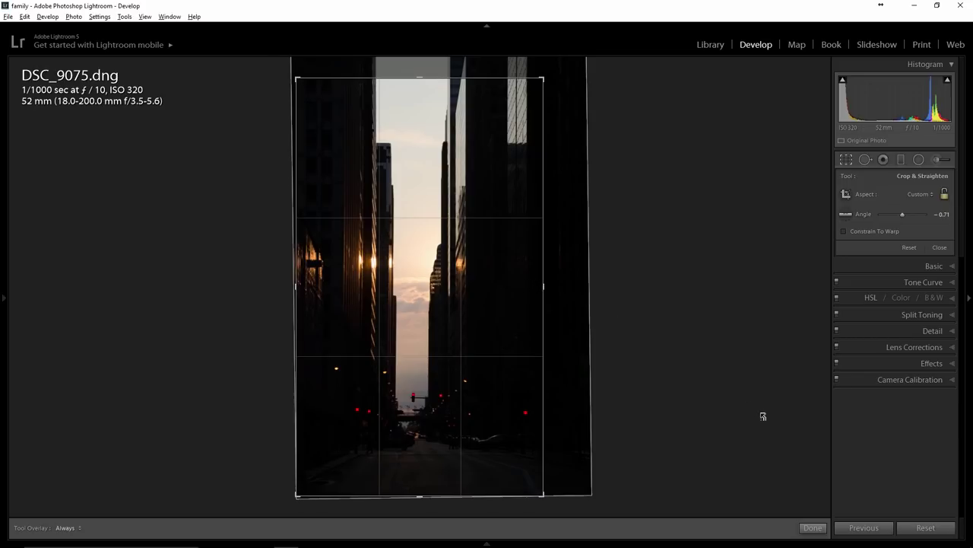
left_click(812, 527)
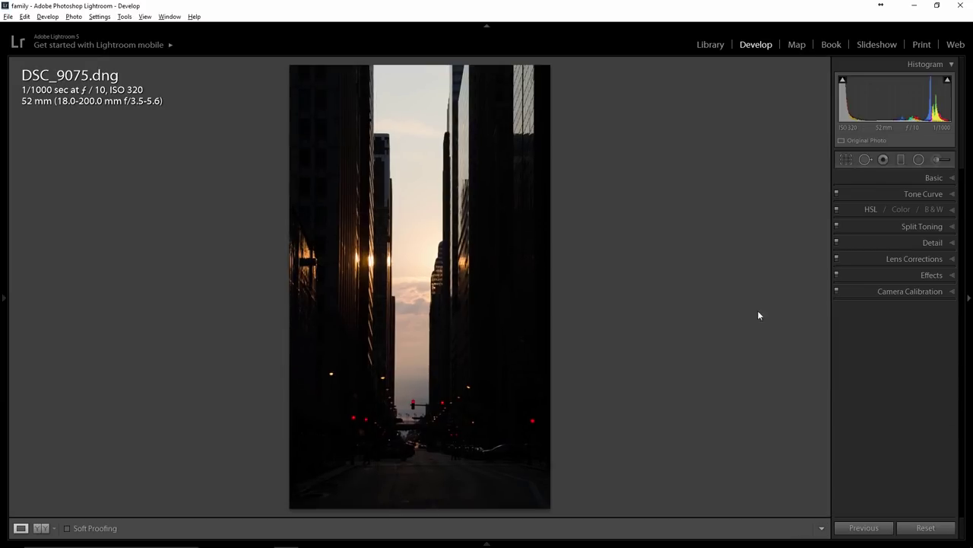
Open the Basic adjustments and choose the As Shot white balance
left_click(953, 179)
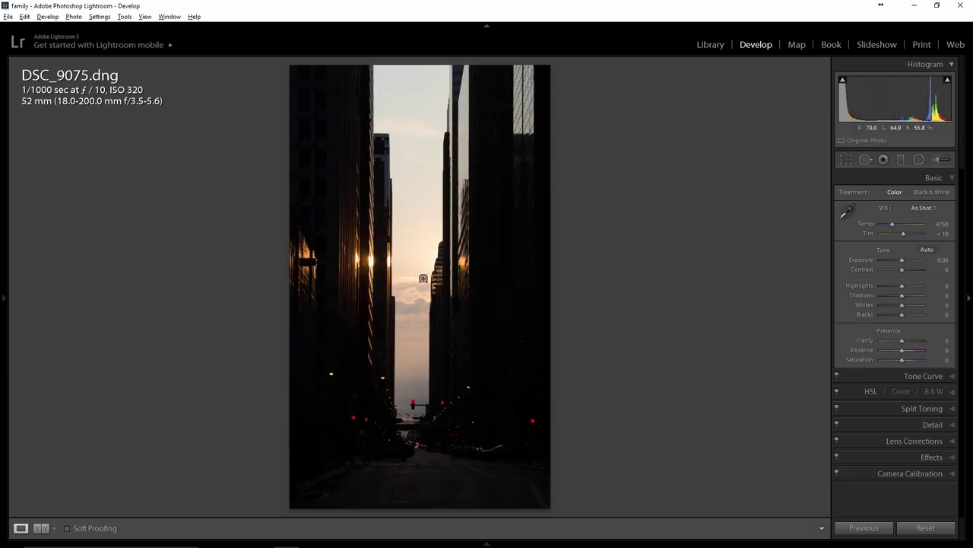
left_click(935, 209)
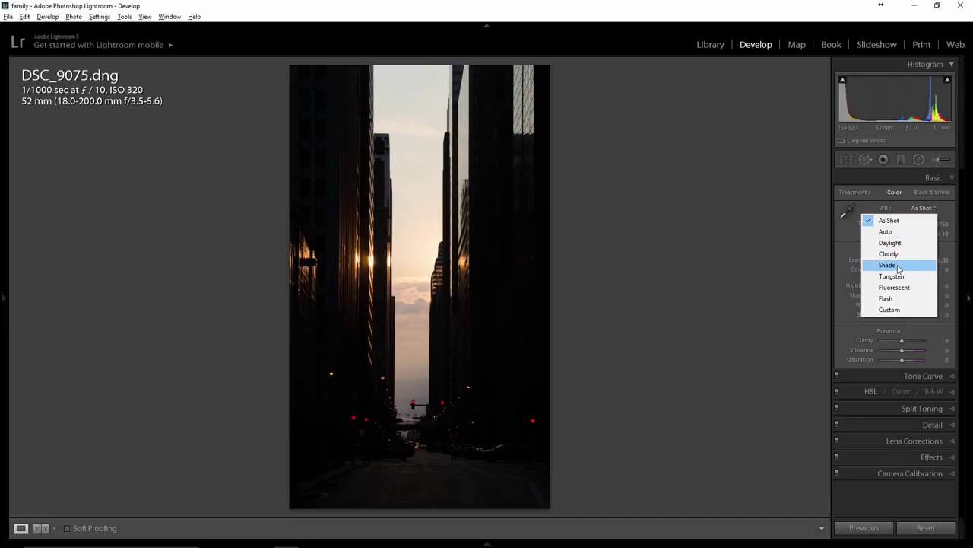
left_click(898, 222)
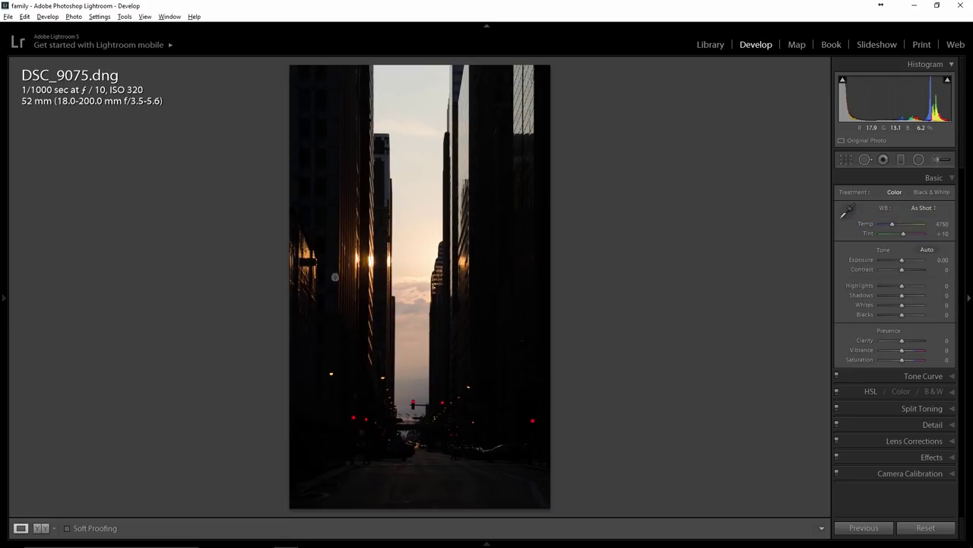
Try the Daylight and Cloudy white balance presets on the photo and return it to As Shot
left_click(928, 207)
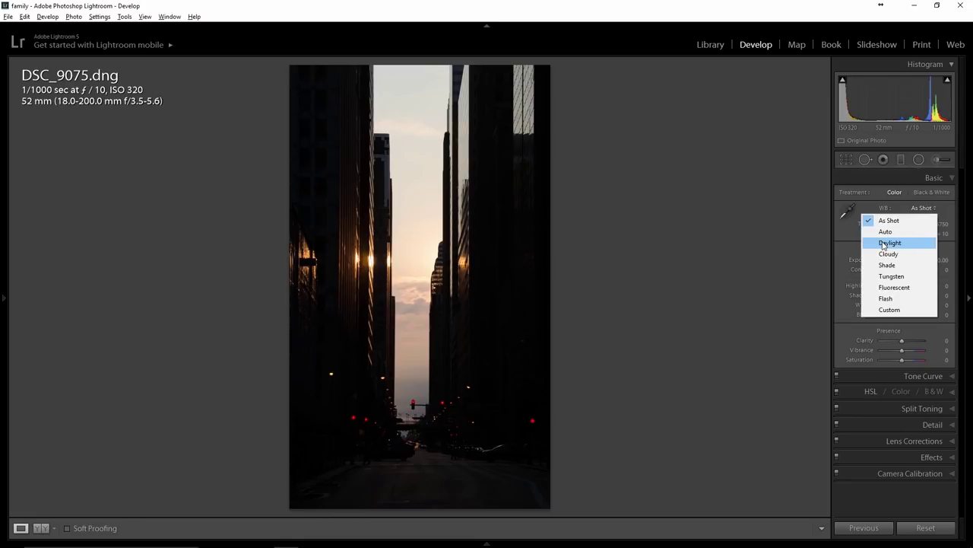
left_click(884, 242)
left_click(922, 207)
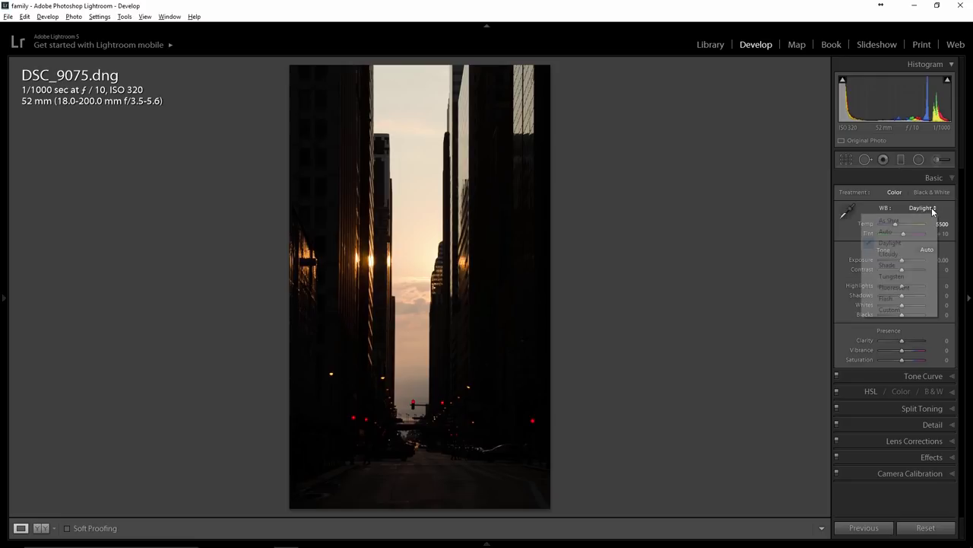
left_click(903, 257)
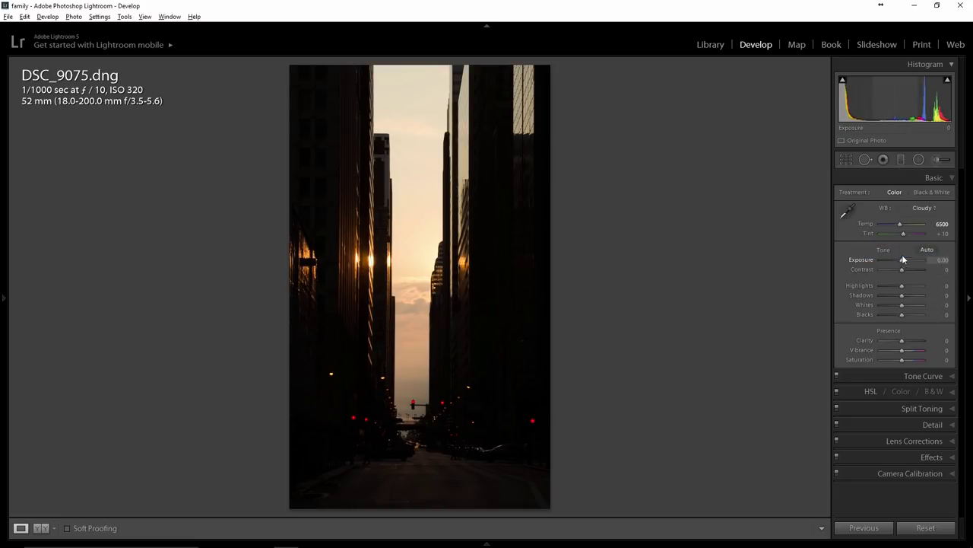
left_click(935, 209)
left_click(898, 220)
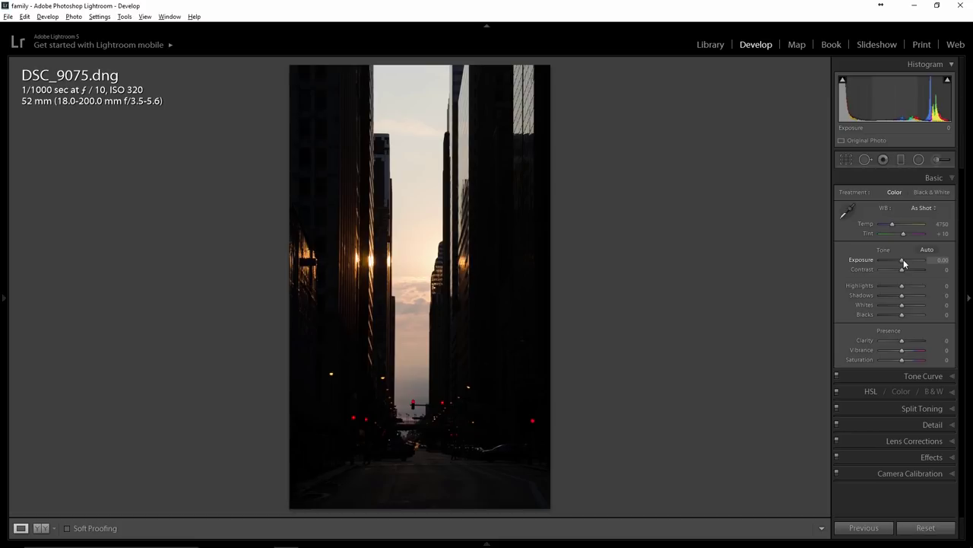
Set the photo's Exposure to +0.12 and its Contrast to +12
left_click(903, 259)
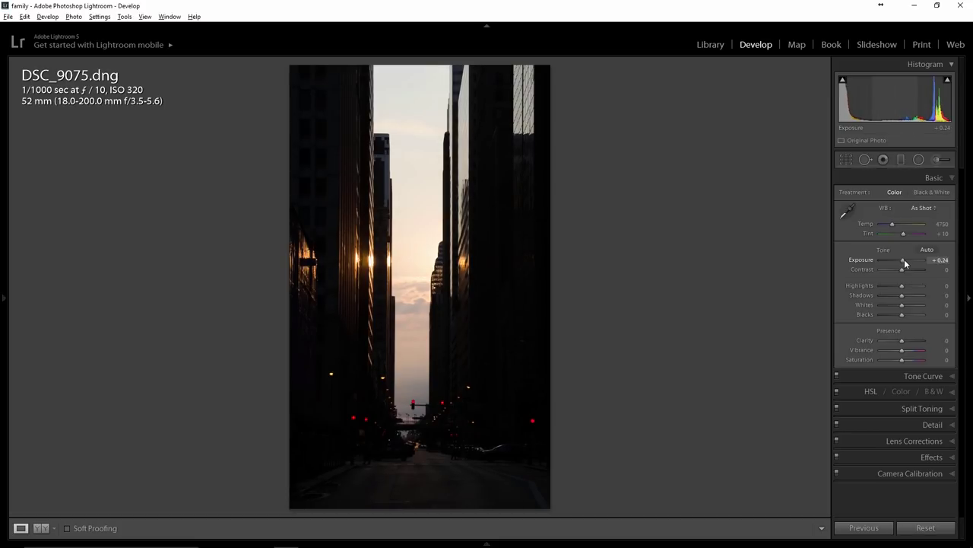
left_click(903, 259)
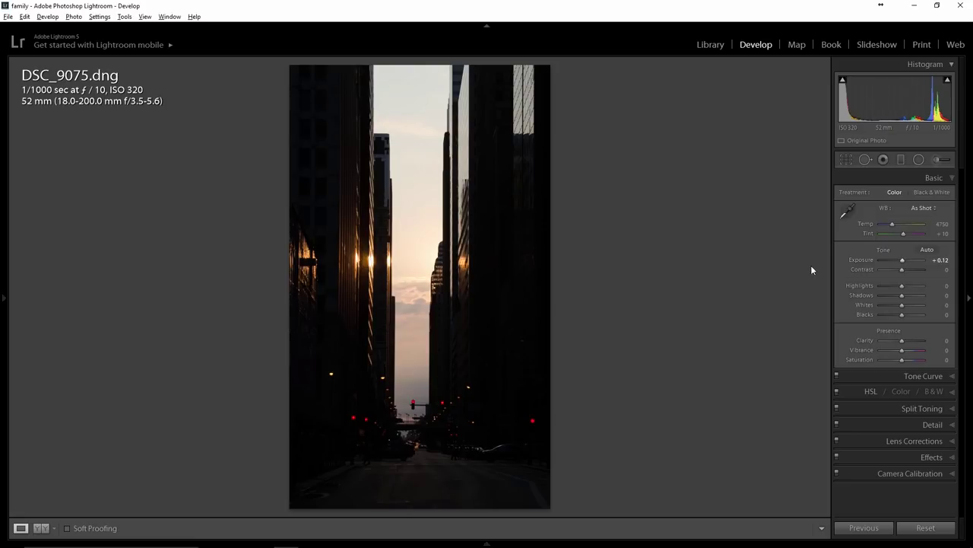
left_click(903, 272)
left_click_drag(903, 272, 904, 270)
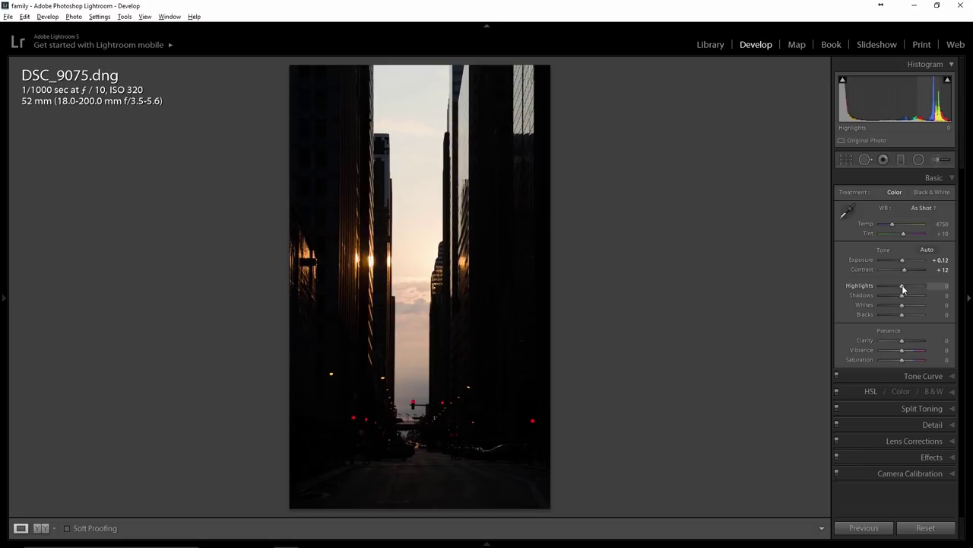
Lower the photo's Highlights to -43 and raise its Shadows to +100
mouse_move(902, 285)
left_mouse_down()
mouse_move(886, 286)
mouse_move(915, 287)
mouse_move(875, 285)
mouse_move(925, 286)
mouse_move(888, 287)
left_mouse_up()
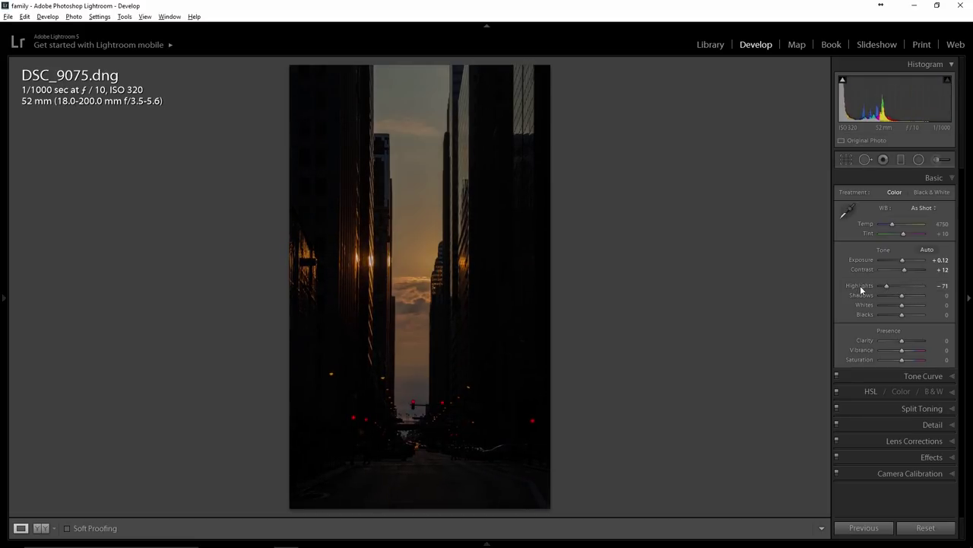
double_click(861, 285)
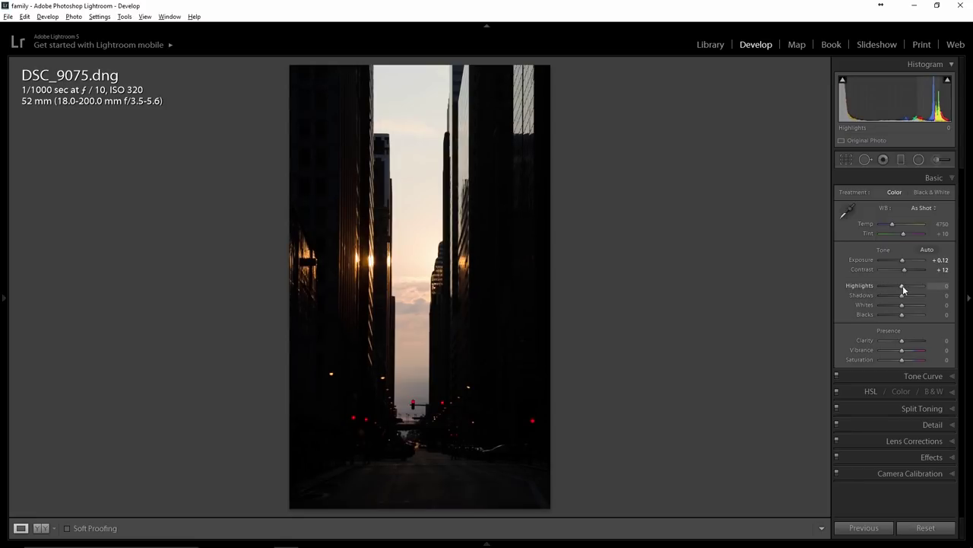
left_click_drag(904, 285, 895, 286)
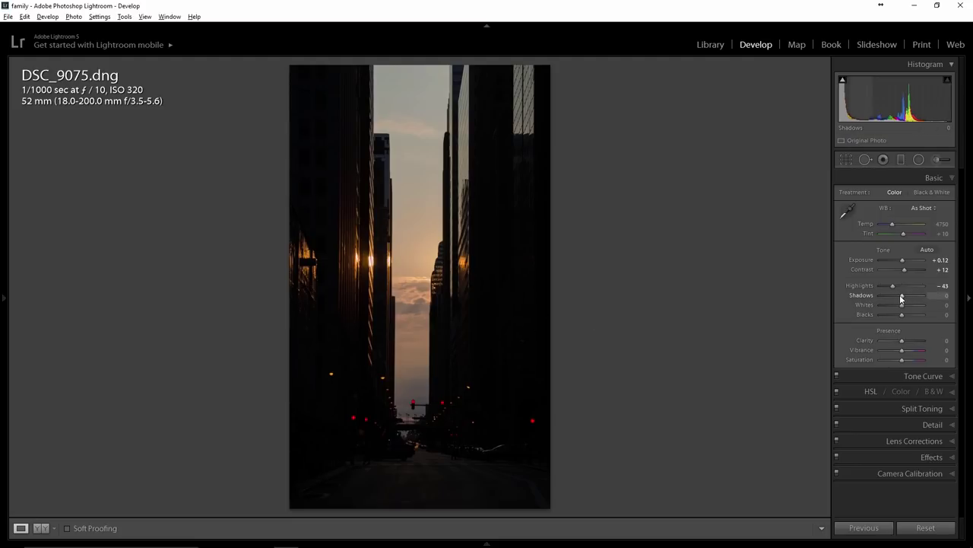
left_click_drag(903, 295, 939, 297)
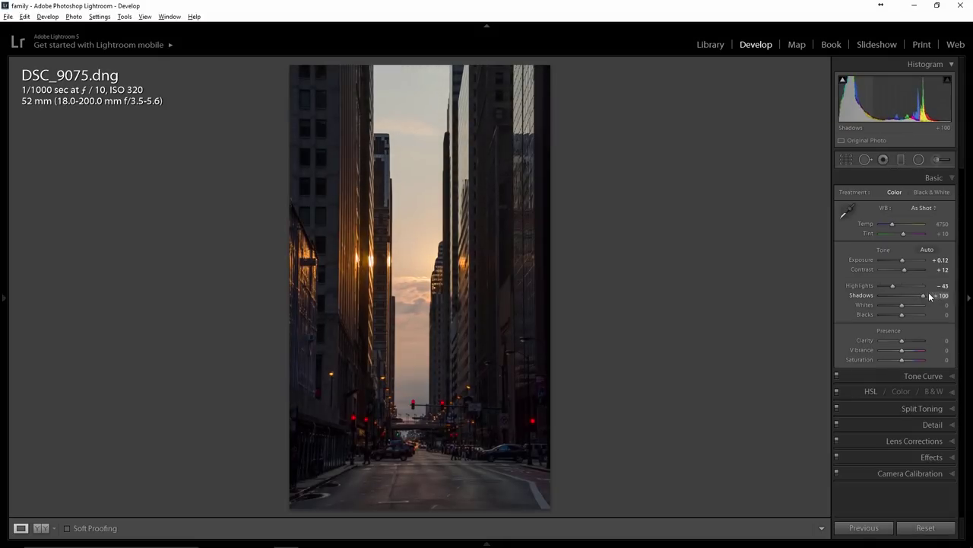
double_click(867, 295)
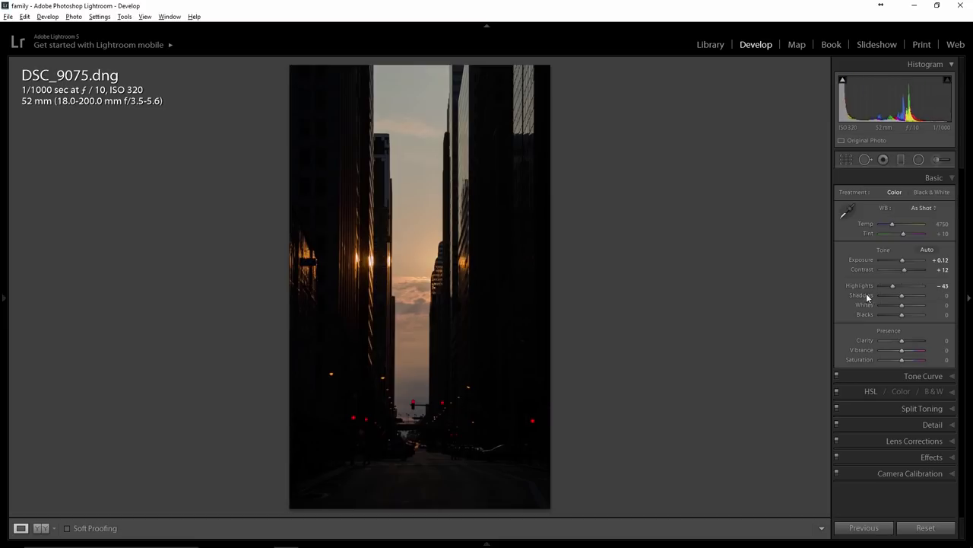
left_click_drag(904, 295, 946, 298)
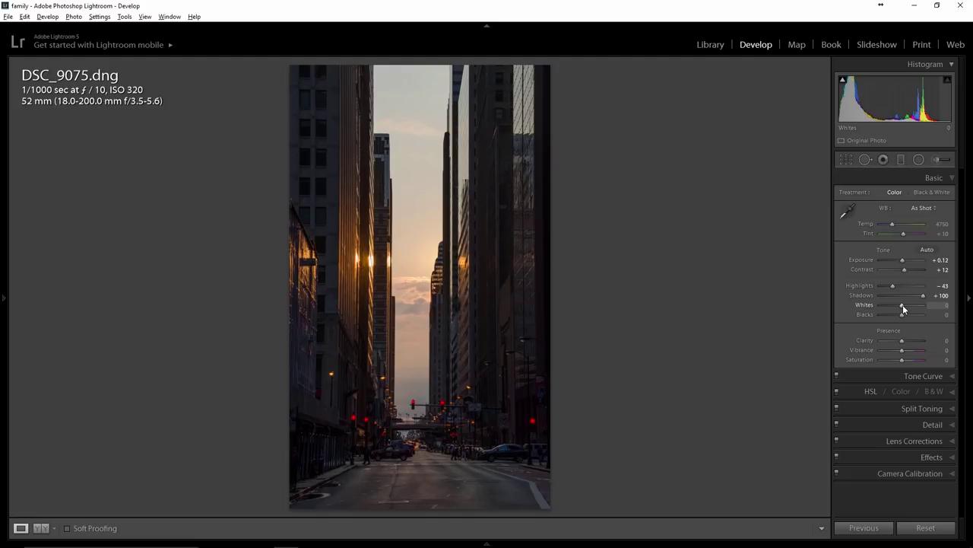
Try Whites at +14 and Blacks at -74, resetting each of them to 0
mouse_move(903, 304)
left_mouse_down()
mouse_move(916, 303)
mouse_move(887, 305)
mouse_move(913, 308)
mouse_move(903, 305)
left_mouse_up()
key("alt")
left_click_drag(901, 304, 905, 306)
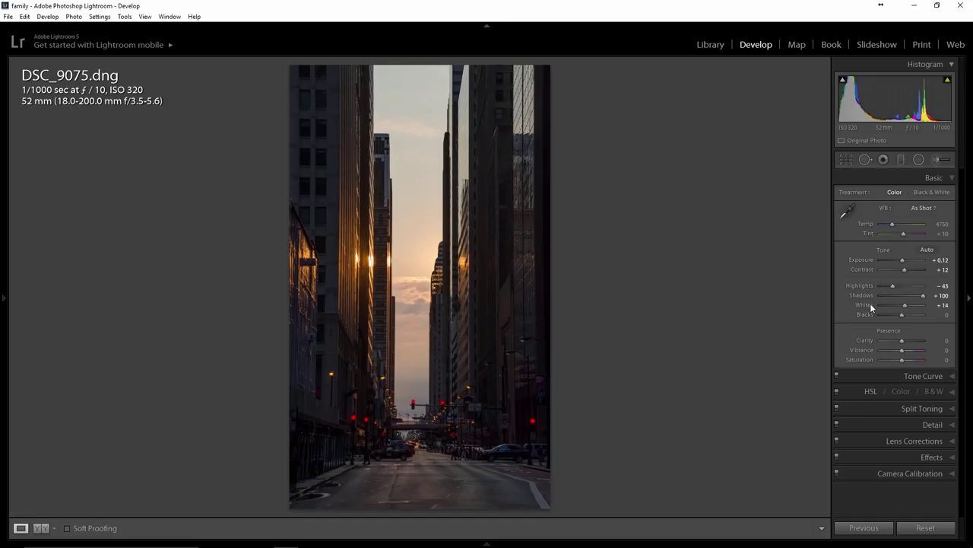
double_click(870, 303)
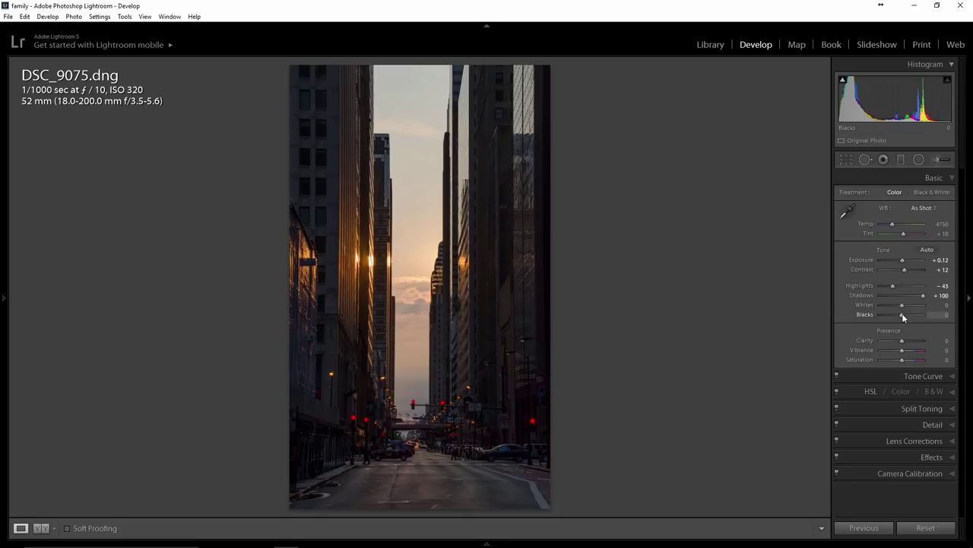
left_click_drag(904, 318, 887, 318)
key("alt")
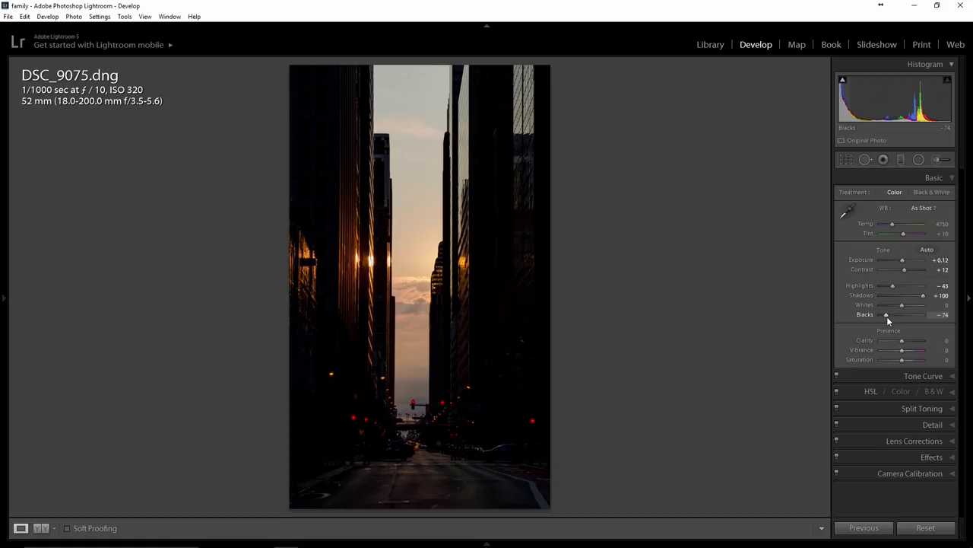
double_click(885, 315)
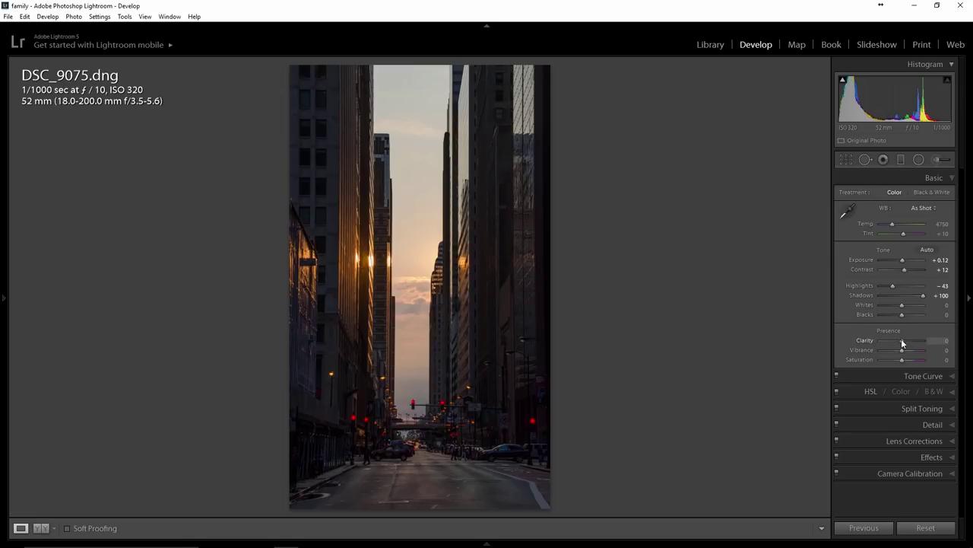
Set the photo's Clarity to +40 and its Vibrance to +19
mouse_move(901, 339)
left_mouse_down()
mouse_move(935, 340)
mouse_move(847, 341)
mouse_move(962, 343)
mouse_move(911, 344)
left_mouse_up()
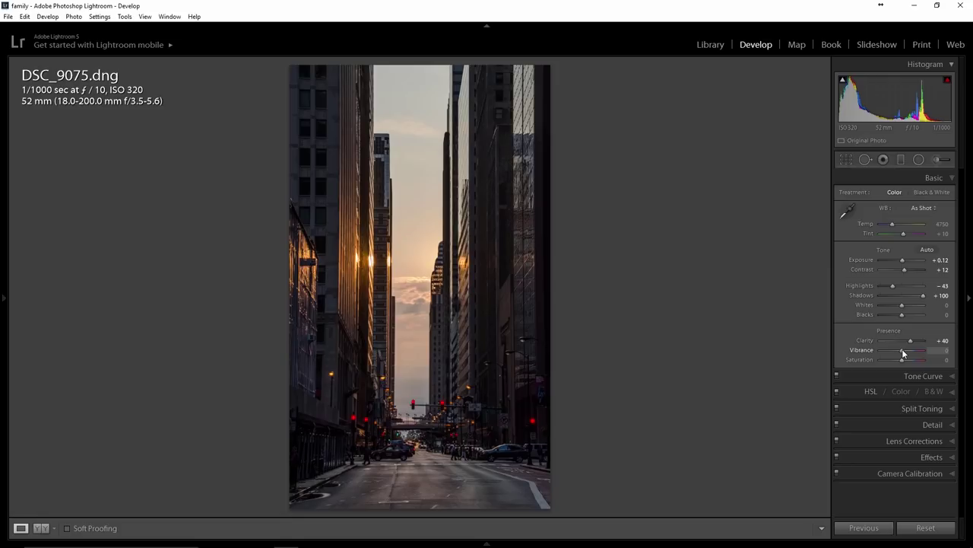
left_click_drag(903, 351, 866, 353)
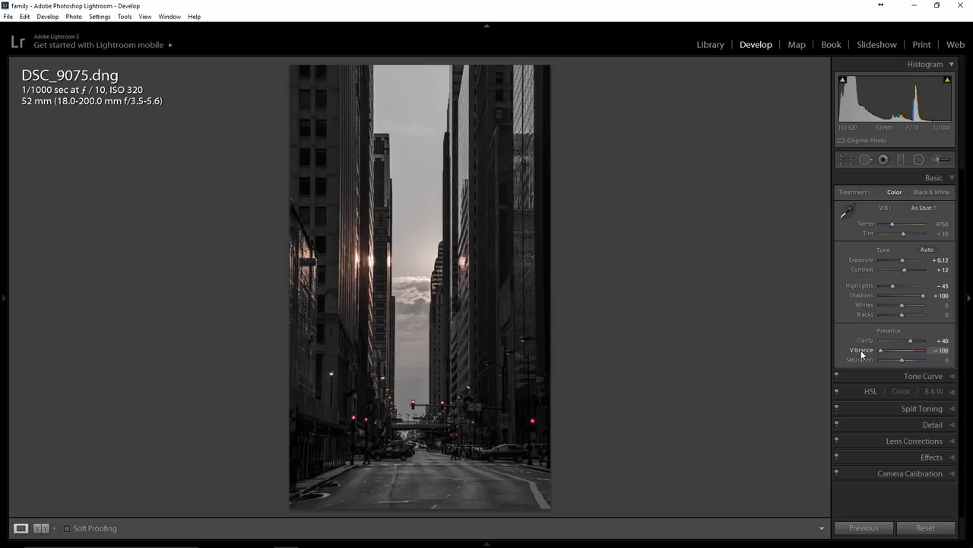
left_click_drag(874, 350, 940, 351)
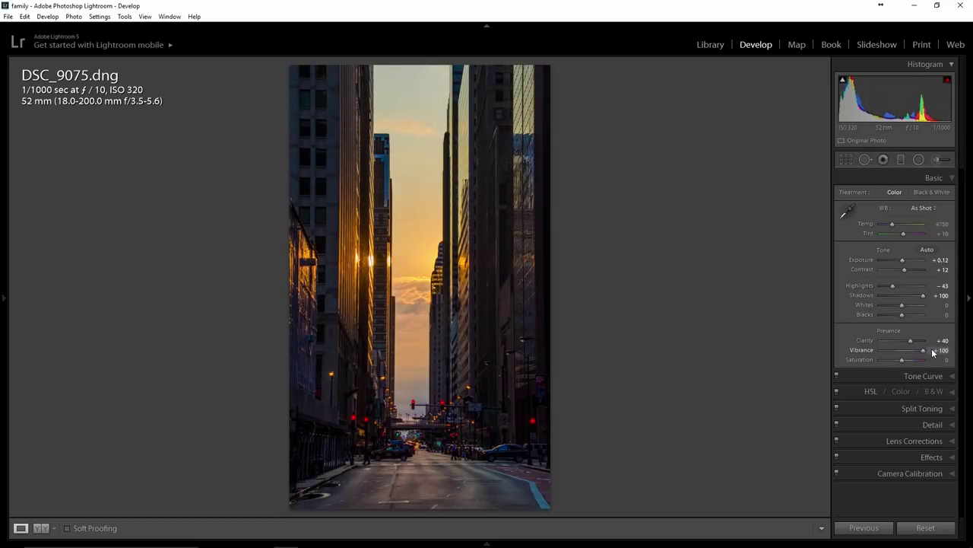
left_click_drag(923, 351, 918, 351)
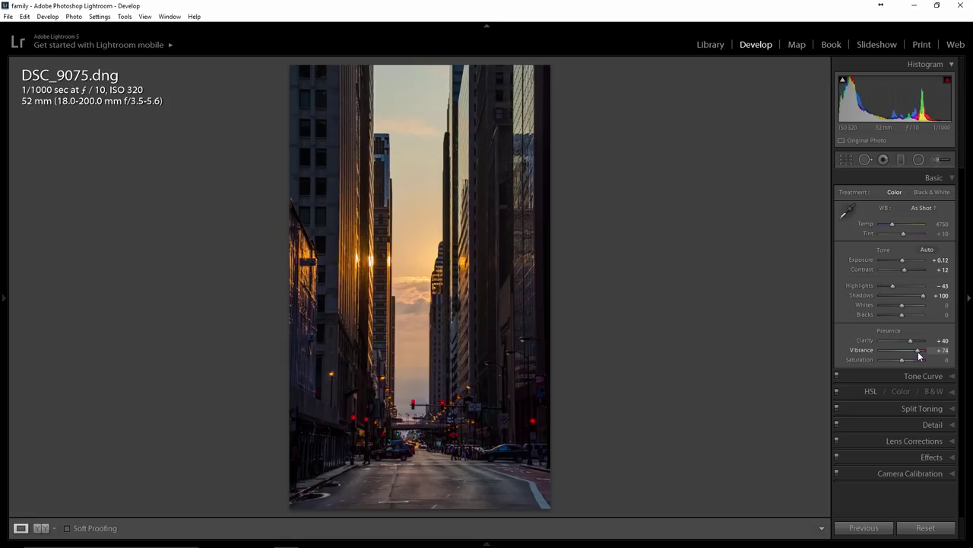
left_click_drag(916, 354, 909, 356)
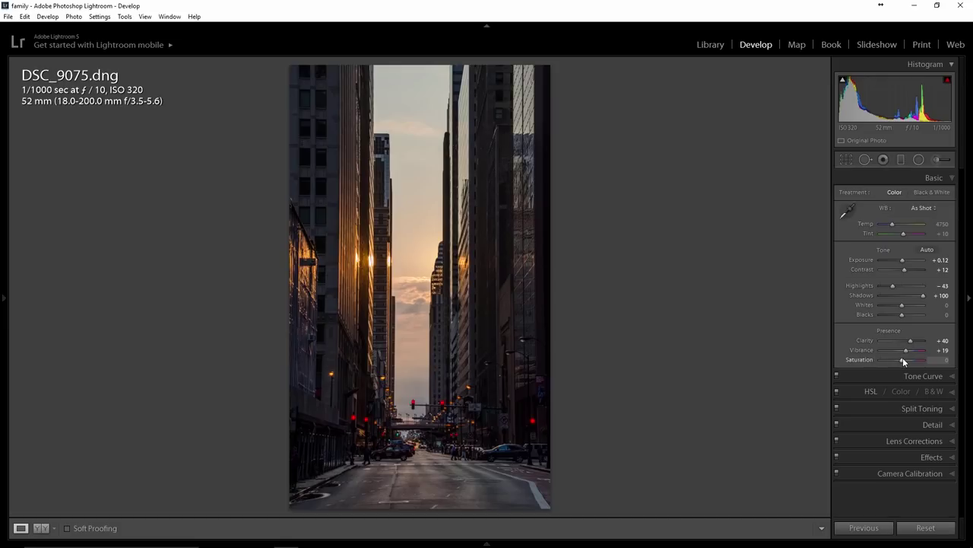
Try the photo's Saturation at +57, resetting it to 0
mouse_move(903, 359)
left_mouse_down()
mouse_move(925, 358)
mouse_move(841, 358)
mouse_move(916, 358)
left_mouse_up()
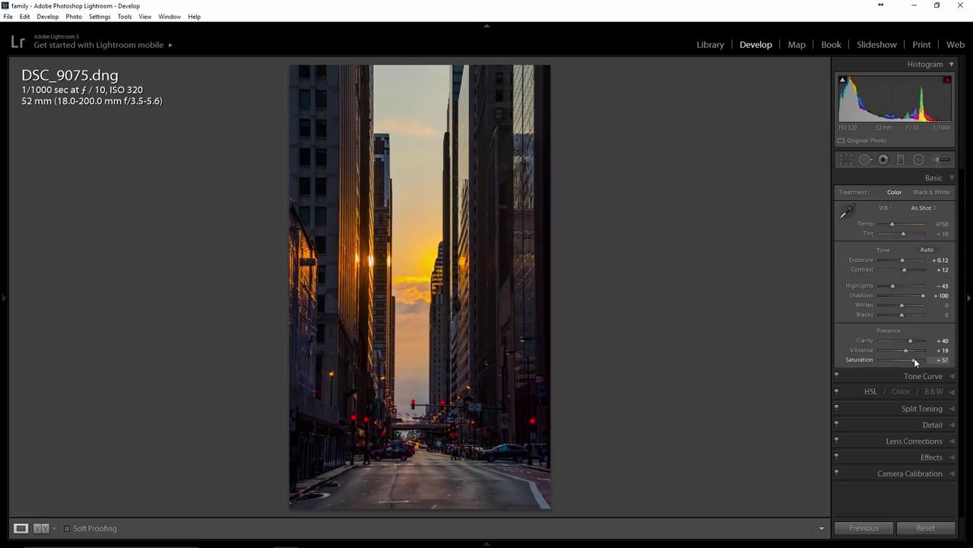
double_click(862, 360)
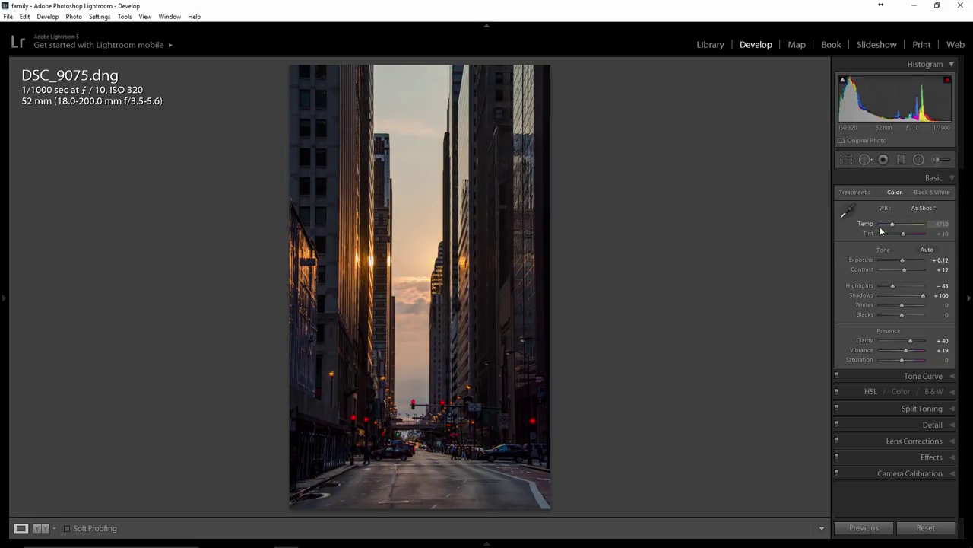
left_click(953, 179)
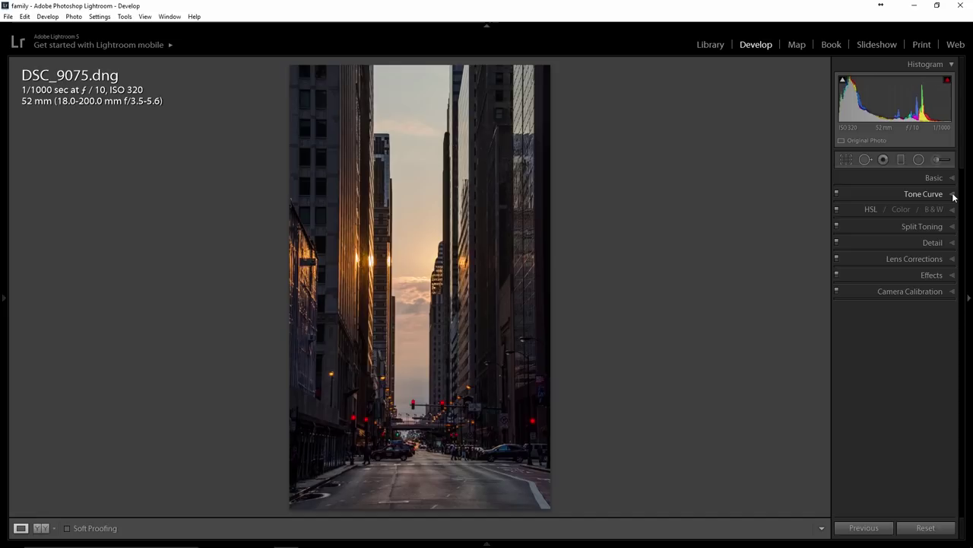
Try an extreme tone curve with Lights at +100 and Darks at -98, resetting both to 0
left_click(953, 195)
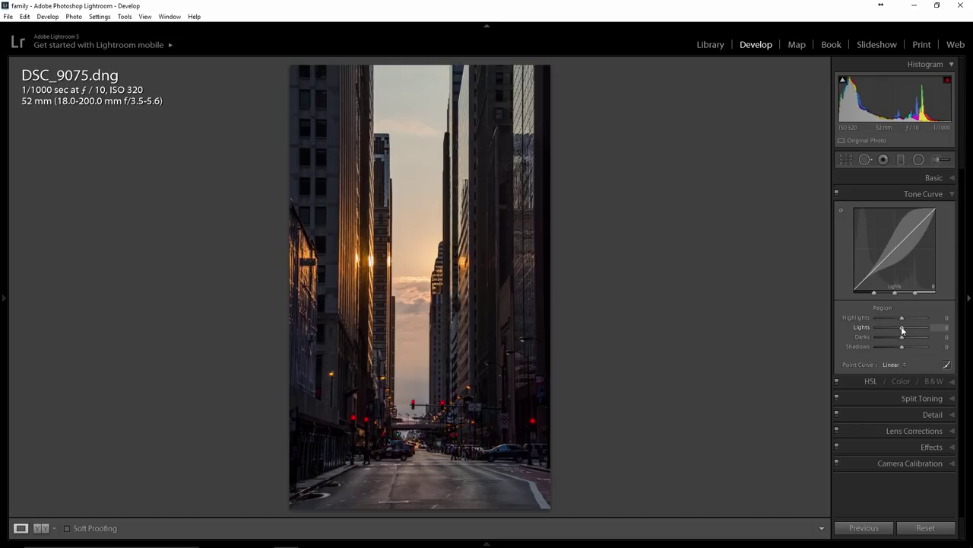
left_click_drag(903, 326, 879, 337)
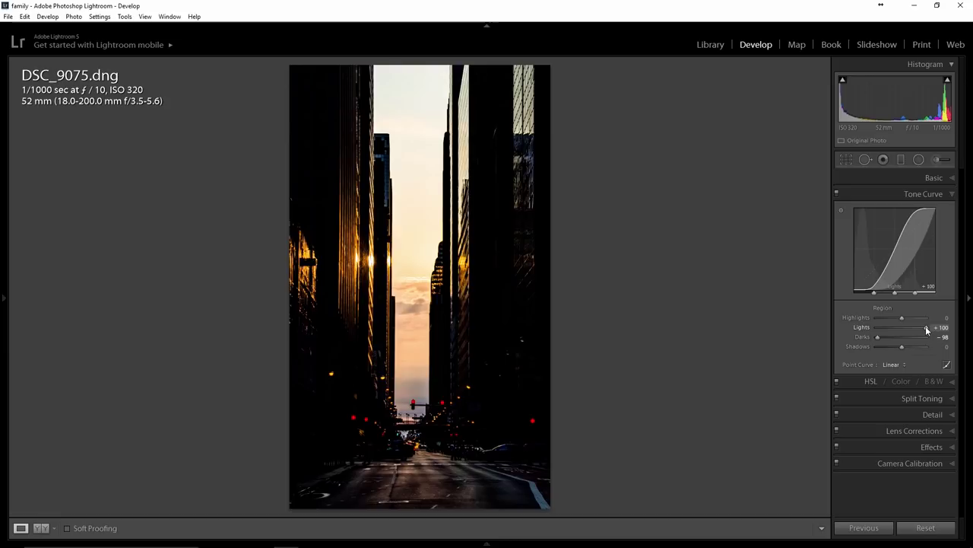
double_click(863, 337)
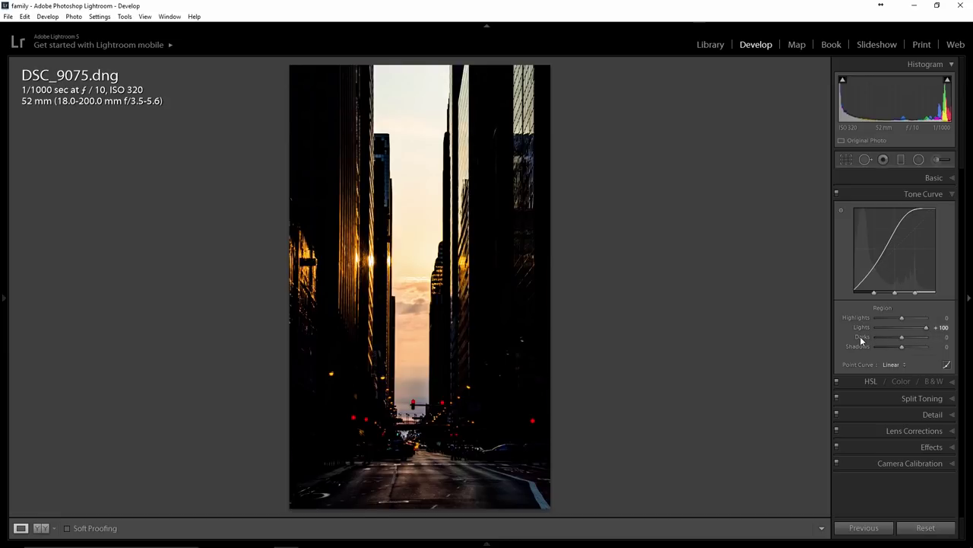
double_click(861, 327)
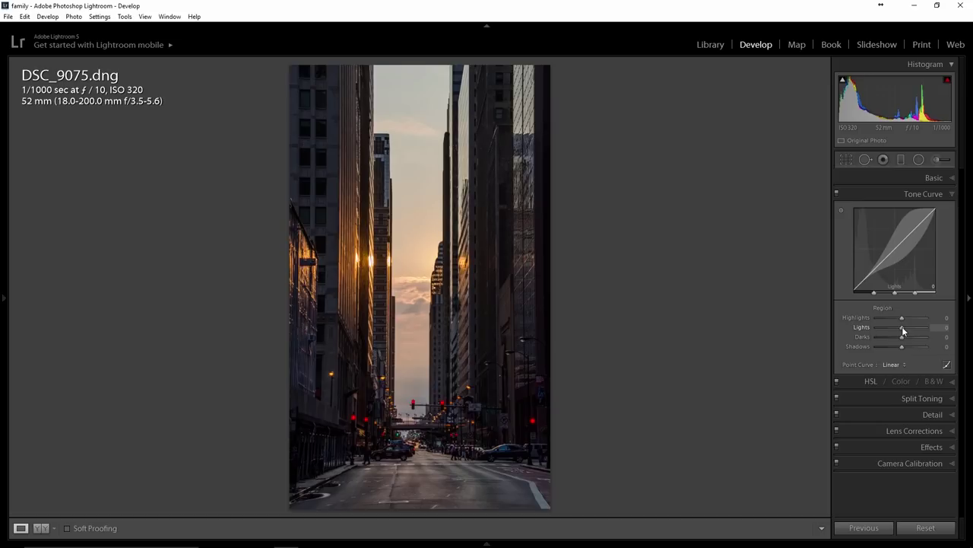
Shape the tone curve by setting Lights to +18, Darks to -13 and Highlights to +18
left_click_drag(903, 327, 907, 327)
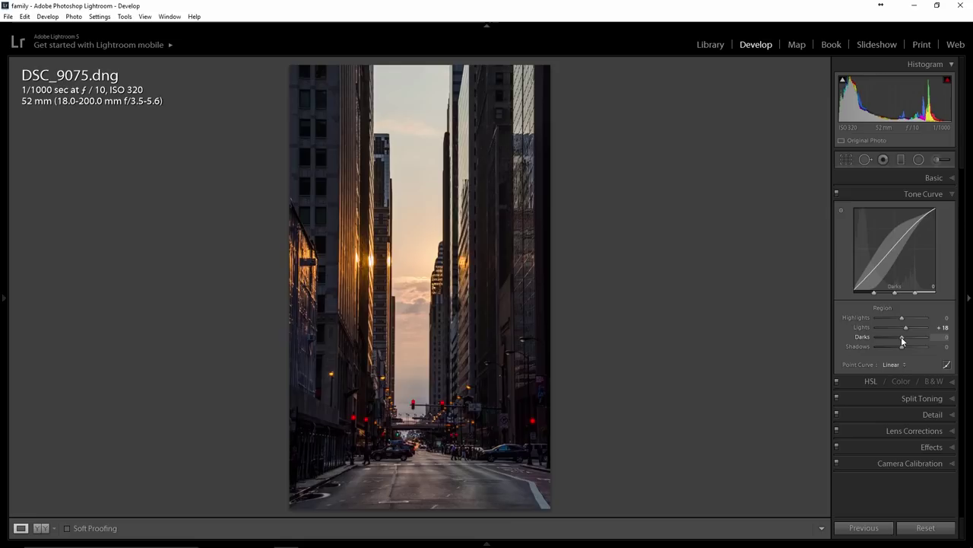
left_click_drag(901, 336, 899, 341)
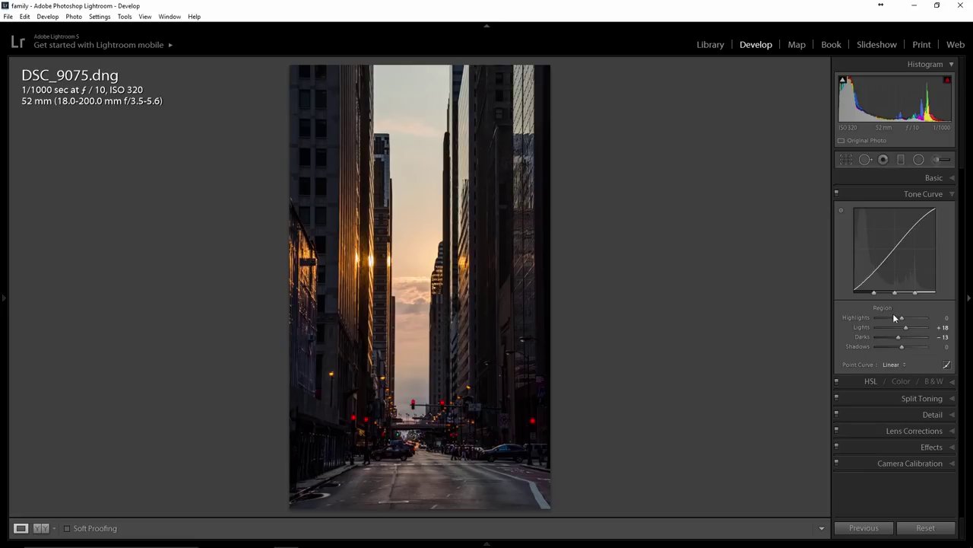
mouse_move(902, 320)
left_mouse_down()
mouse_move(928, 316)
mouse_move(869, 315)
mouse_move(923, 317)
mouse_move(907, 320)
left_mouse_up()
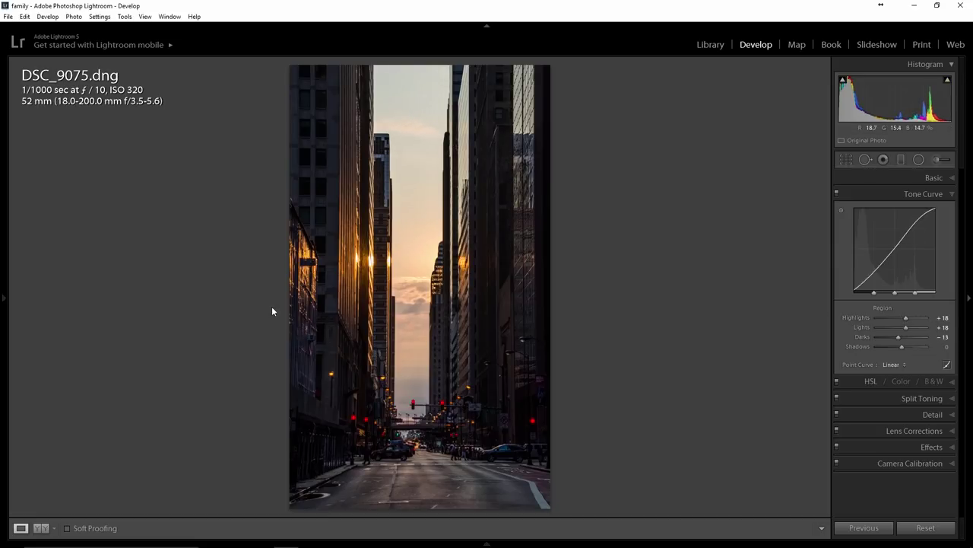
left_click(953, 197)
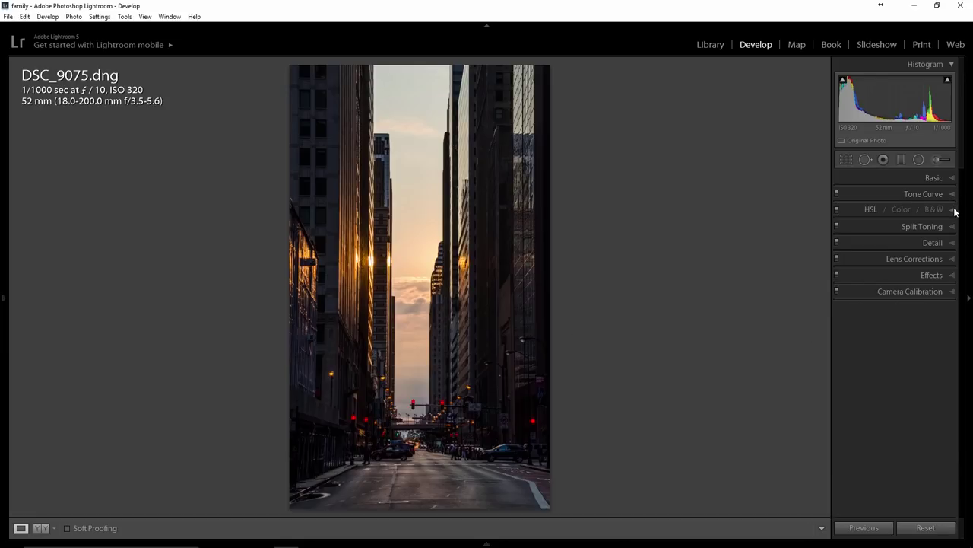
Lower the HSL Luminance of Orange to -31 and of Yellow to -51
left_click(954, 211)
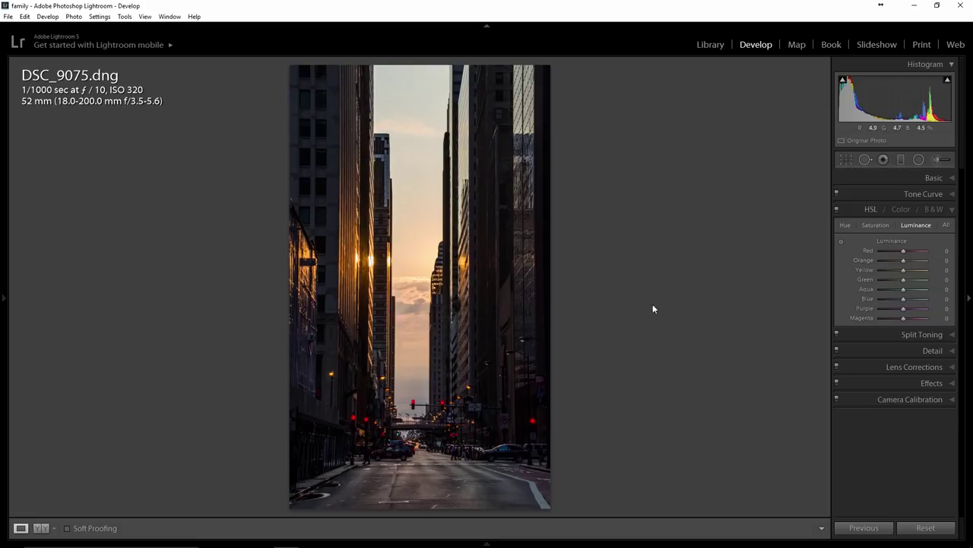
left_click_drag(905, 260, 932, 263)
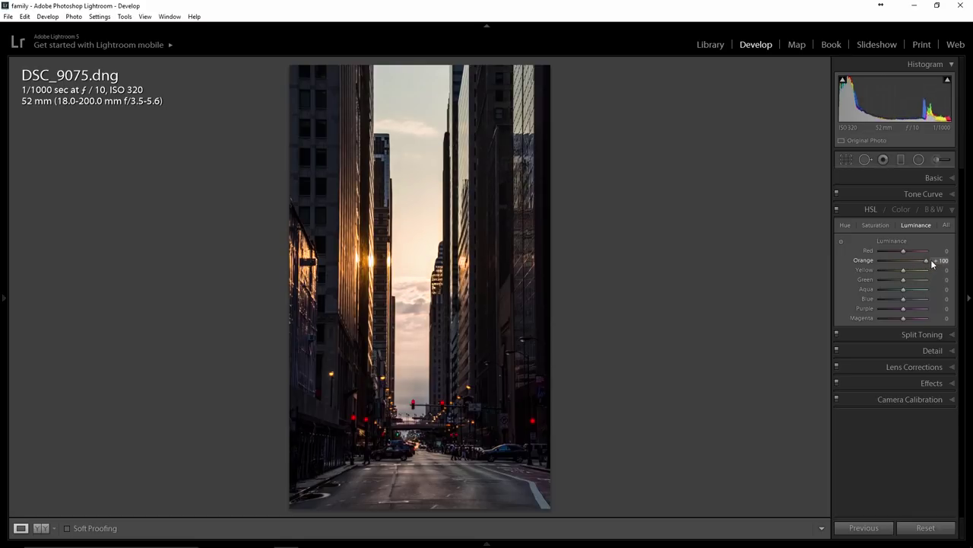
left_click_drag(928, 261, 897, 261)
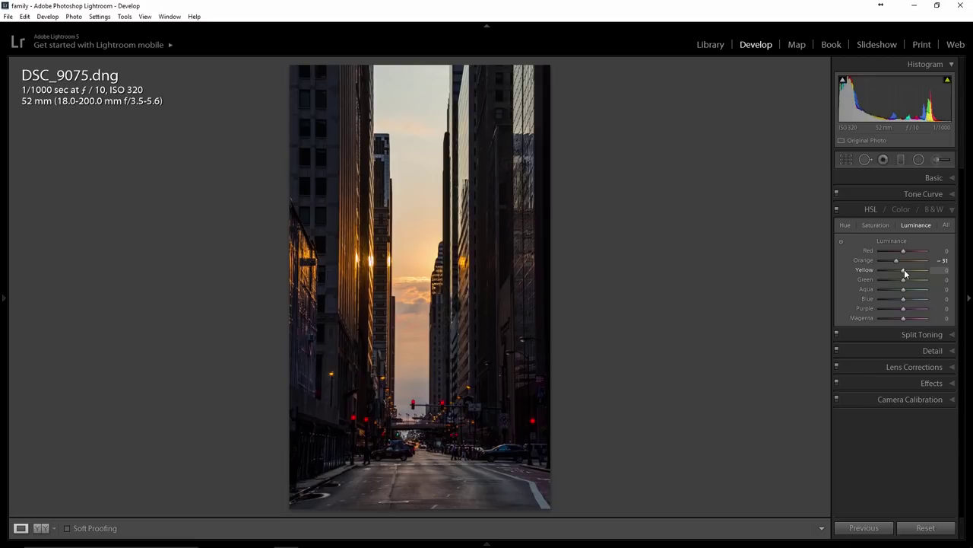
mouse_move(904, 269)
left_mouse_down()
mouse_move(864, 269)
mouse_move(945, 272)
mouse_move(878, 270)
mouse_move(893, 271)
left_mouse_up()
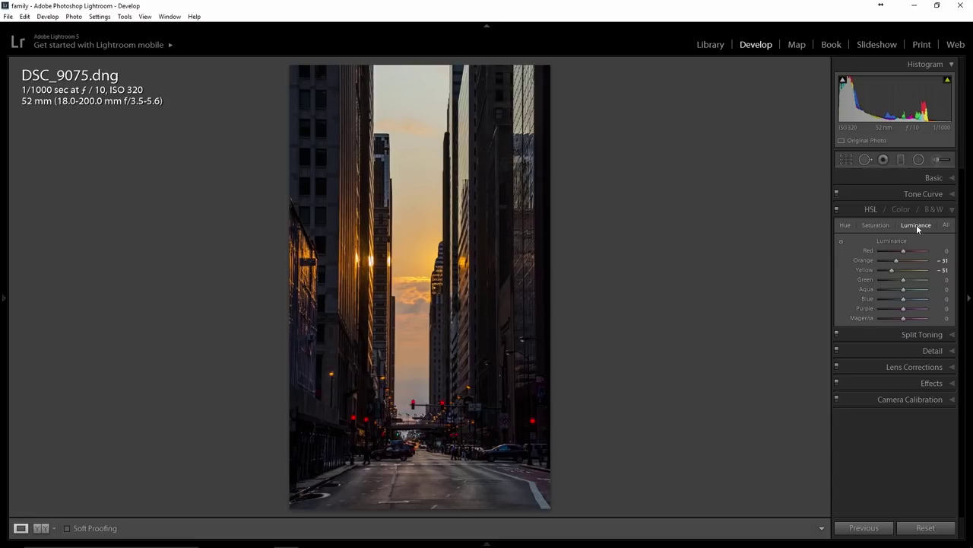
left_click(953, 212)
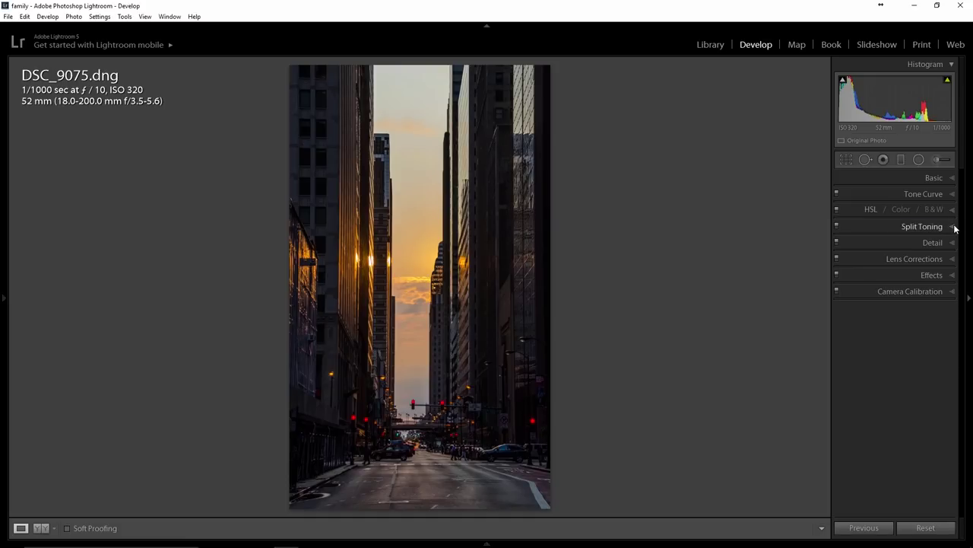
Split-tone the highlights with Hue 43 and Saturation 31, and the shadows with Hue 4 and Saturation 6
left_click(953, 227)
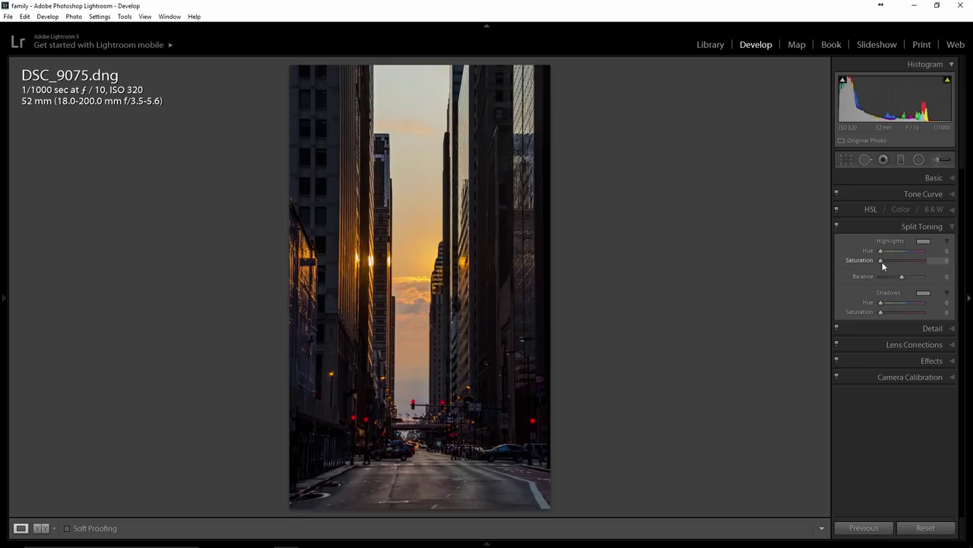
left_click_drag(883, 262, 885, 261)
left_click_drag(887, 260, 894, 260)
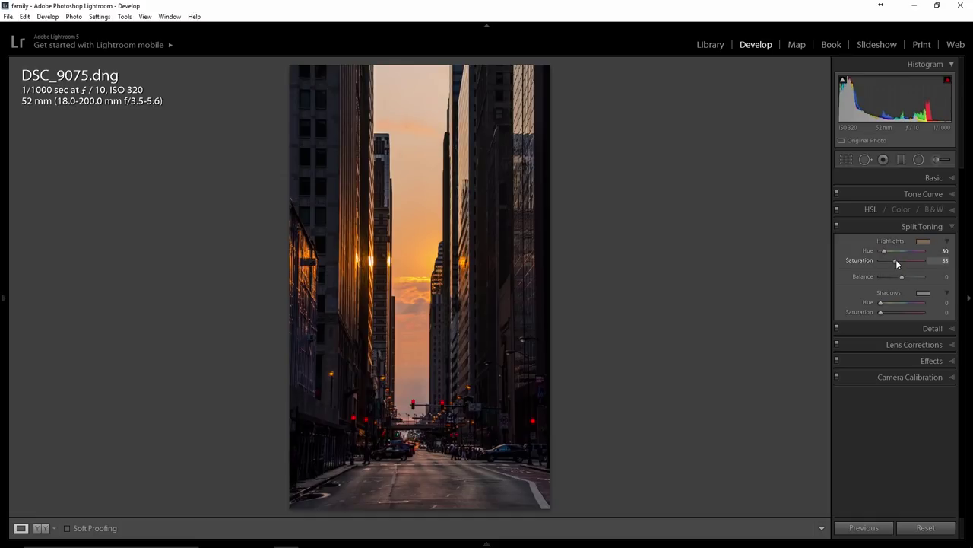
left_click_drag(895, 259, 890, 259)
left_click_drag(895, 260, 897, 261)
left_click_drag(885, 251, 886, 250)
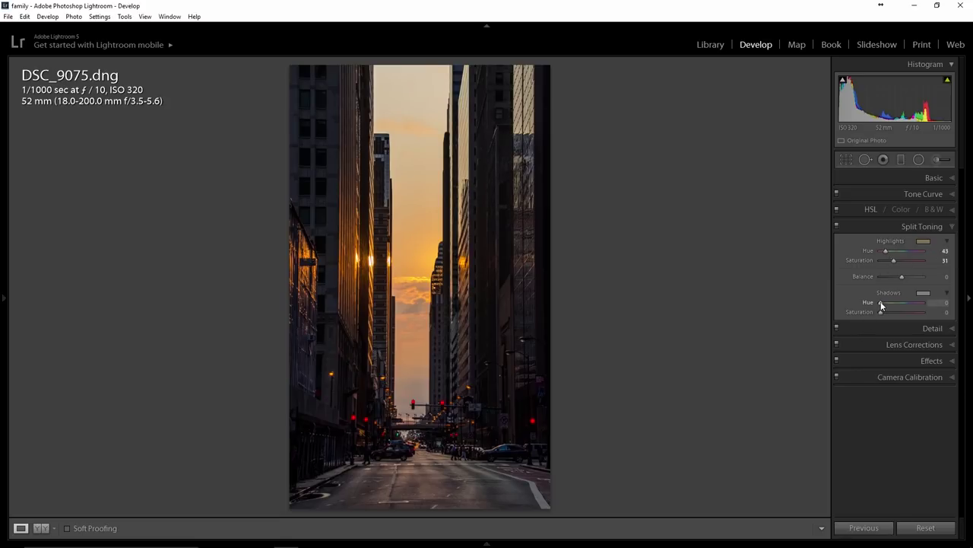
left_click_drag(881, 303, 886, 312)
Compare the photo with and without the split toning, leaving the effect switched on
left_click(837, 227)
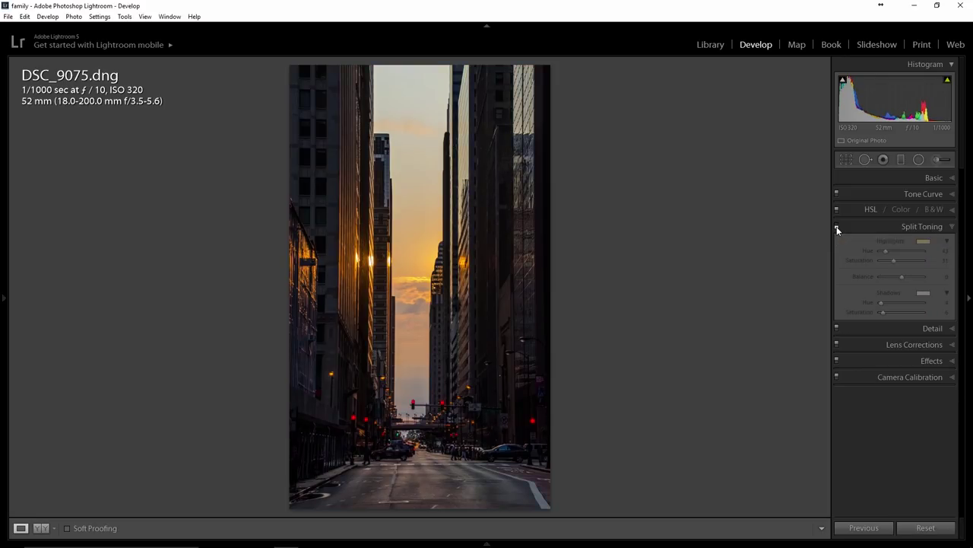
left_click(837, 227)
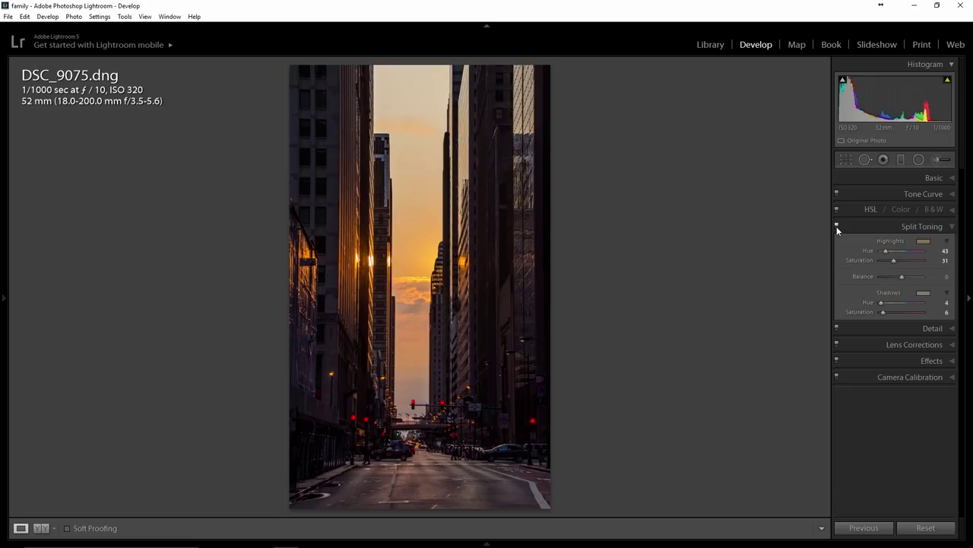
left_click(837, 227)
left_click(837, 227)
left_click(837, 227)
left_click(838, 227)
left_click(953, 227)
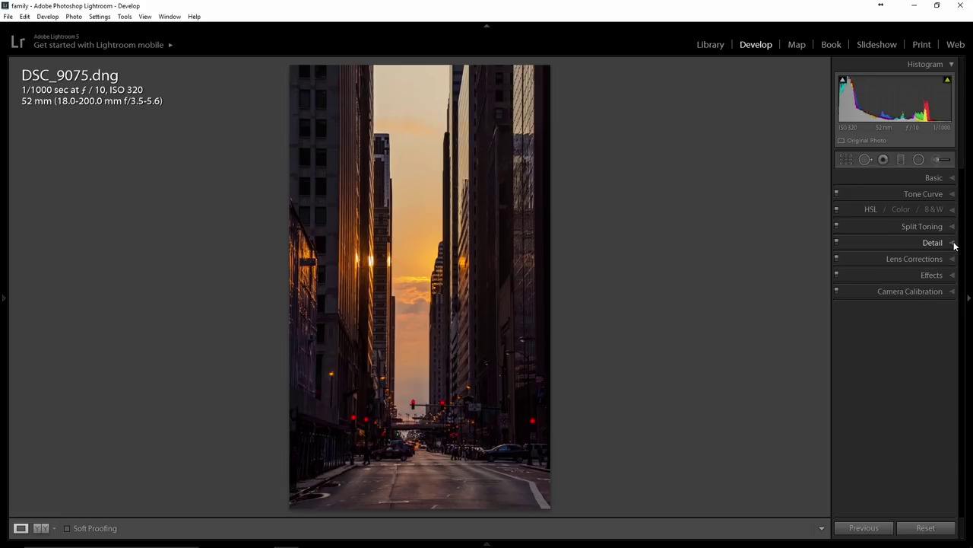
Sharpen the photo with Amount 70 and Masking 63, previewing the mask so that mainly the edges are sharpened
left_click(953, 243)
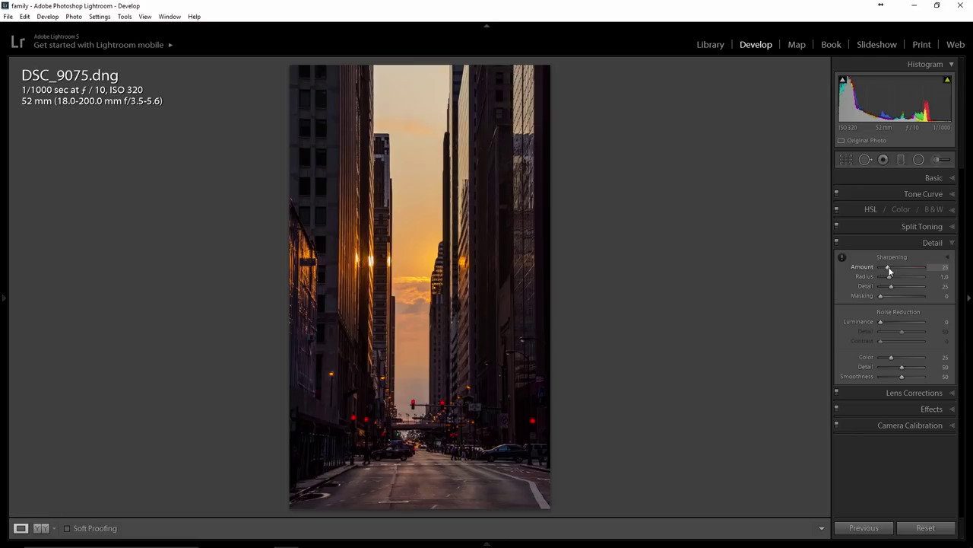
left_click_drag(890, 269, 902, 270)
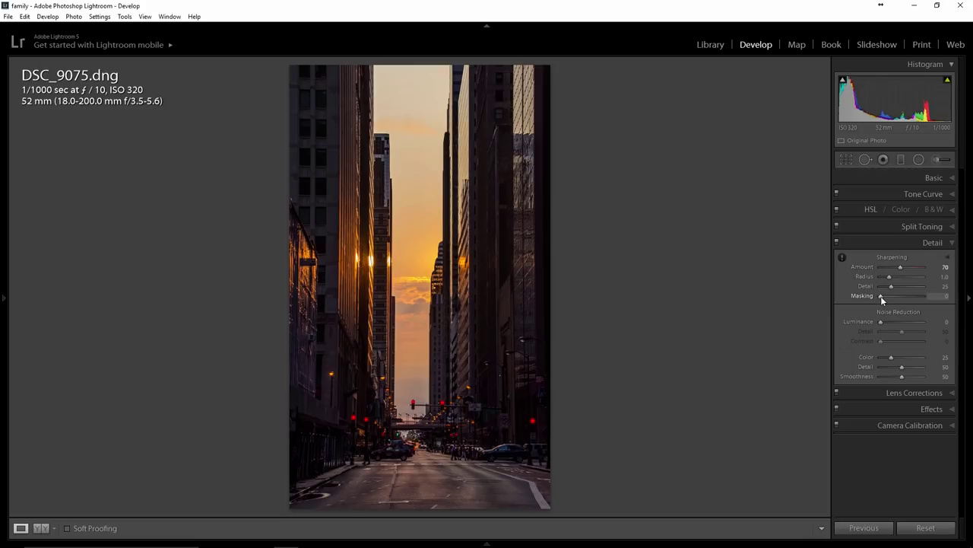
key("alt")
left_click_drag(881, 296, 880, 296)
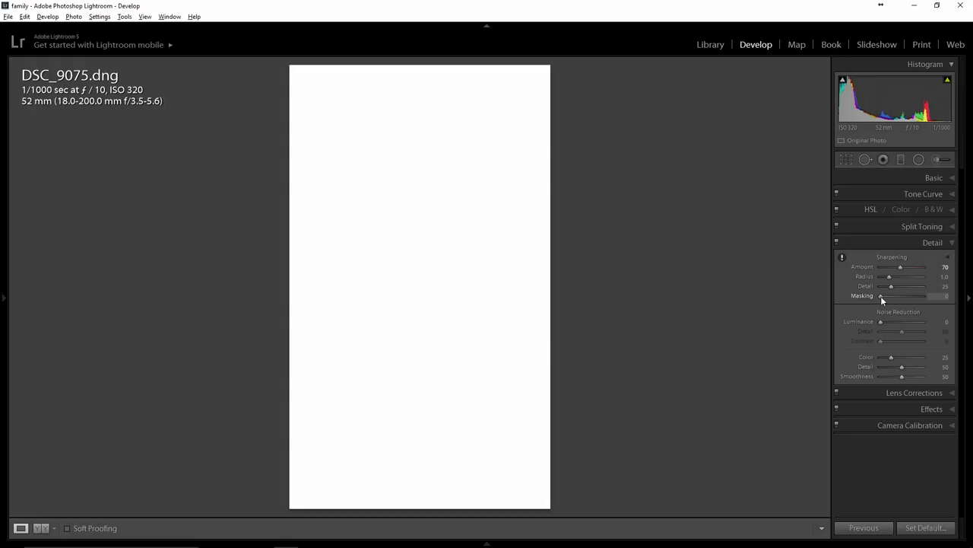
left_click_drag(883, 296, 899, 296)
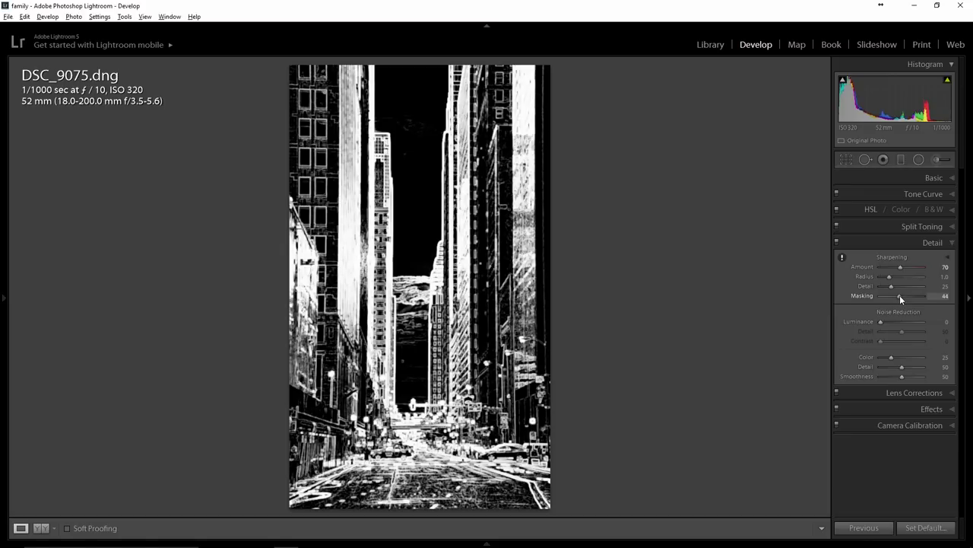
left_click_drag(901, 295, 904, 298)
mouse_move(904, 295)
left_mouse_down()
mouse_move(923, 295)
mouse_move(905, 297)
left_mouse_up()
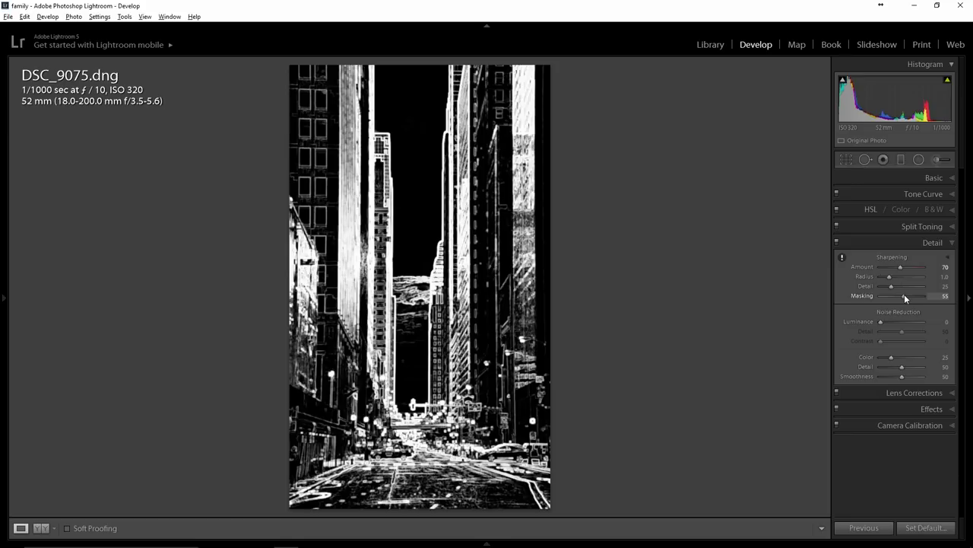
left_click_drag(904, 295, 908, 295)
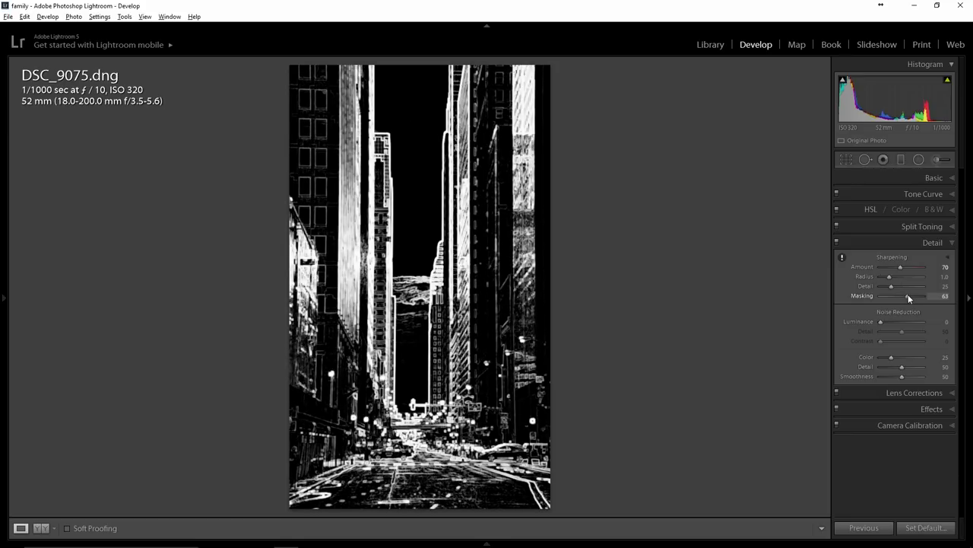
left_click_drag(908, 294, 909, 295)
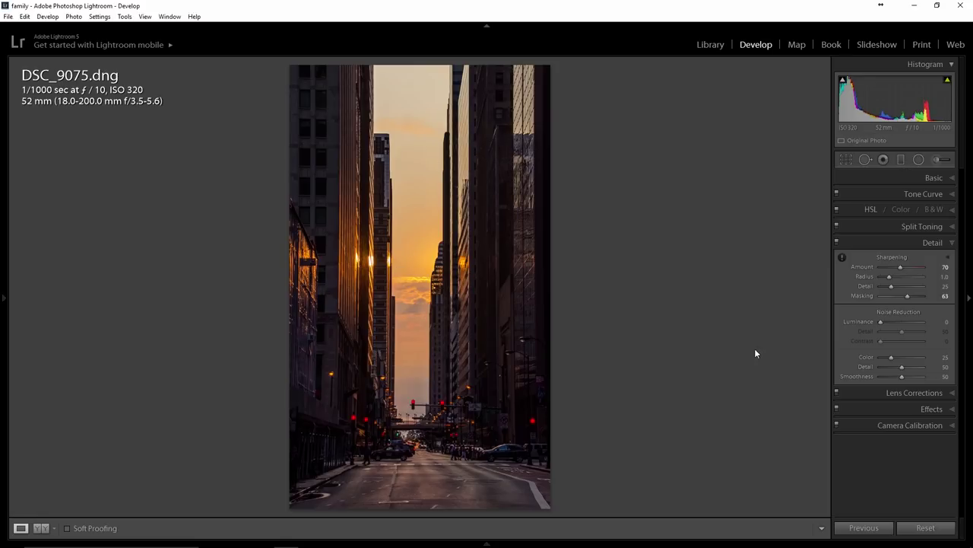
Try Luminance noise reduction on the photo, returning it to its minimum
left_click(892, 324)
left_click_drag(888, 328, 811, 322)
mouse_move(880, 322)
left_mouse_down()
mouse_move(928, 322)
mouse_move(864, 322)
mouse_move(878, 325)
left_mouse_up()
left_click(953, 244)
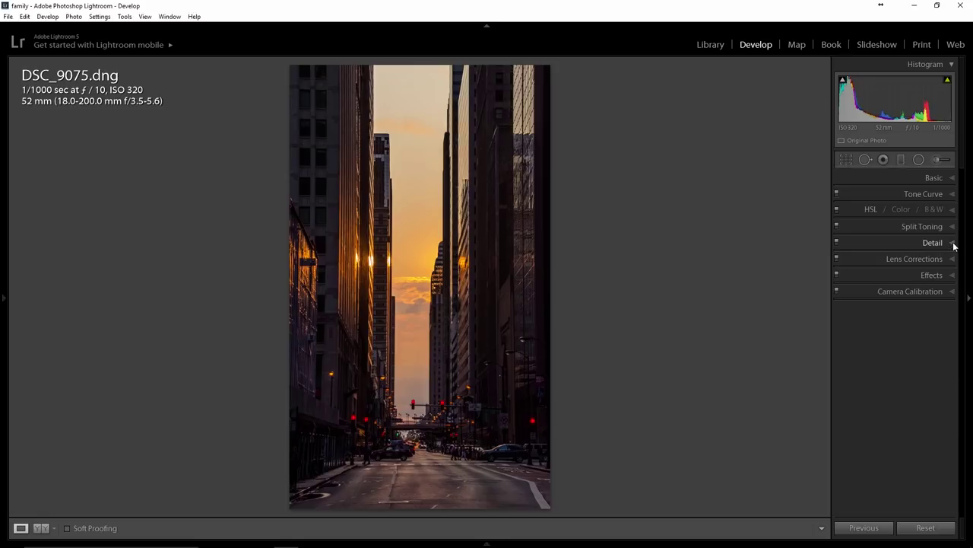
Enable the lens Profile Corrections, comparing the photo with and without them, and turn on Remove Chromatic Aberration
left_click(954, 259)
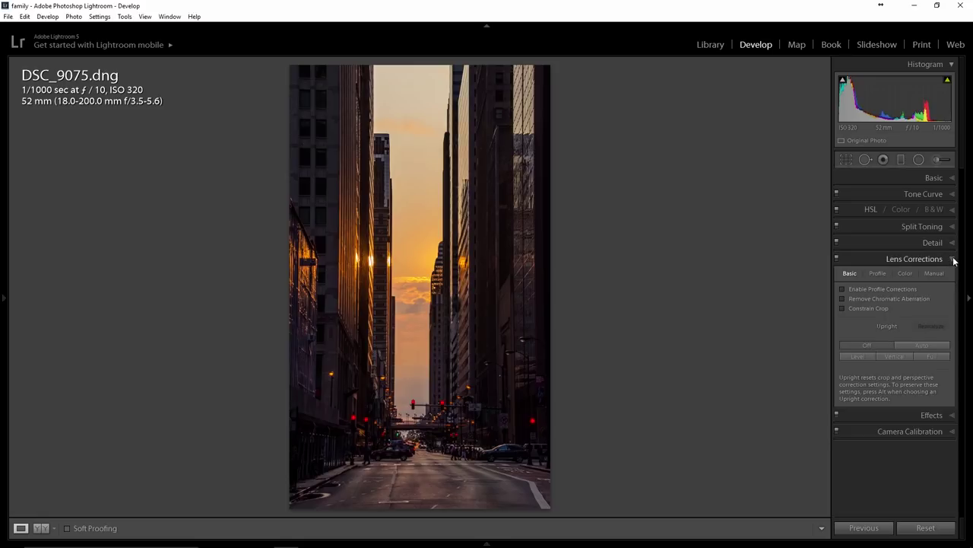
left_click(842, 289)
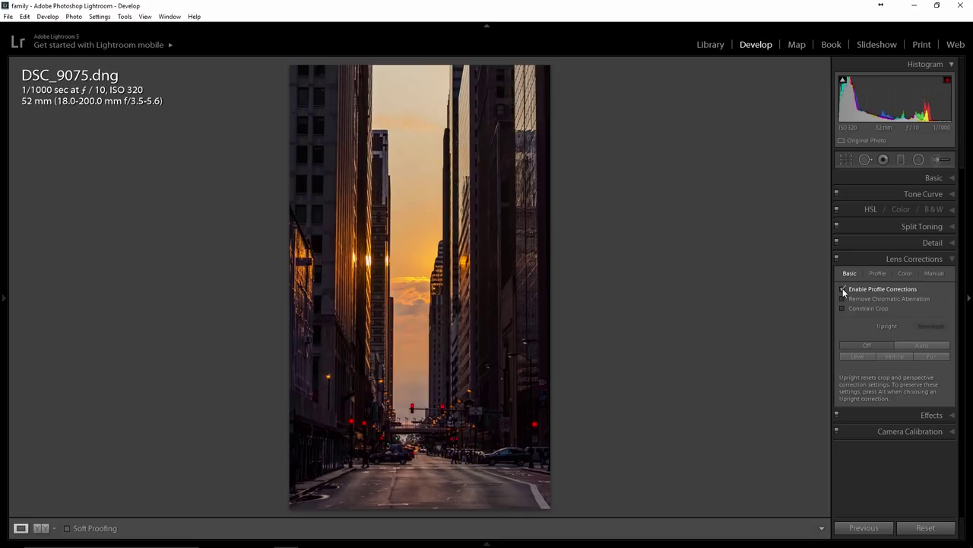
left_click(842, 289)
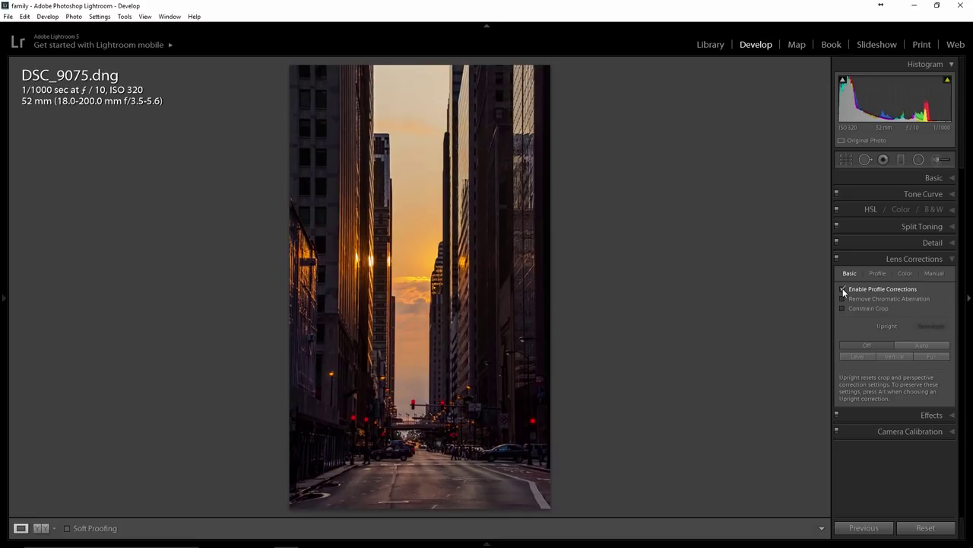
left_click(842, 289)
left_click(842, 289)
left_click(843, 289)
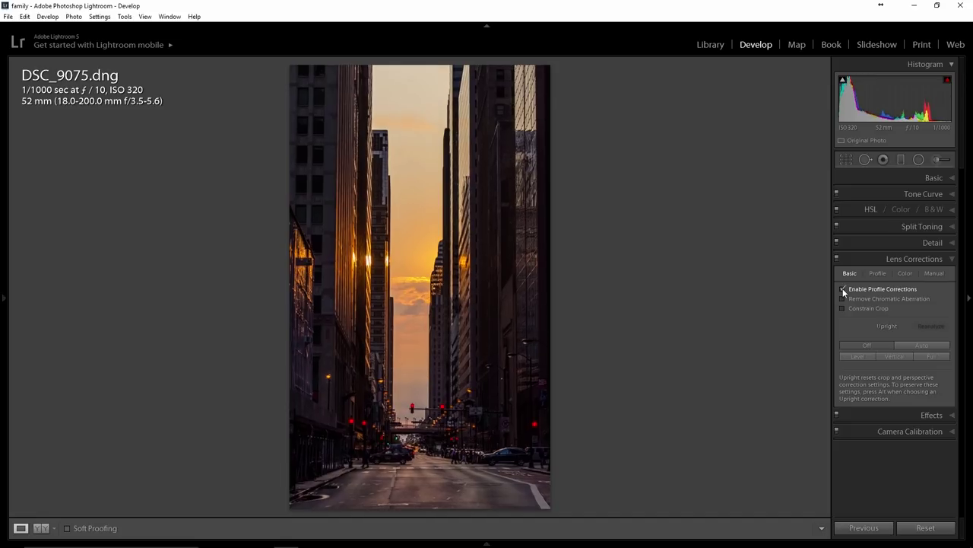
left_click(843, 298)
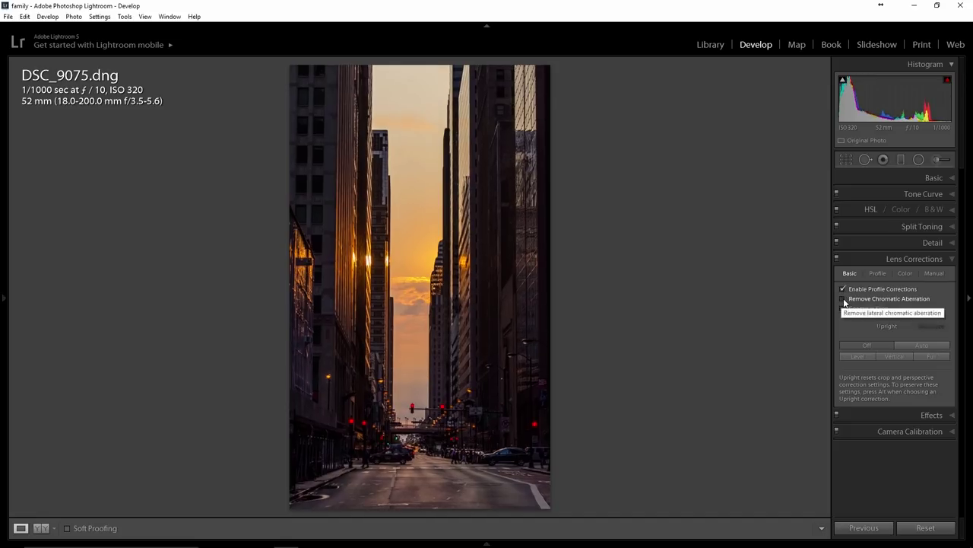
Turn on Constrain Crop in the photo's lens corrections
left_click(843, 307)
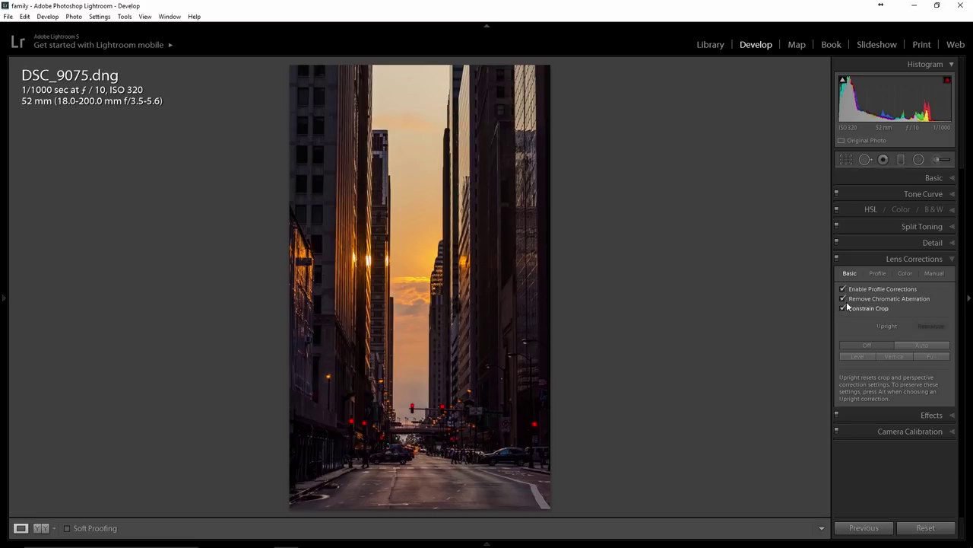
left_click(953, 260)
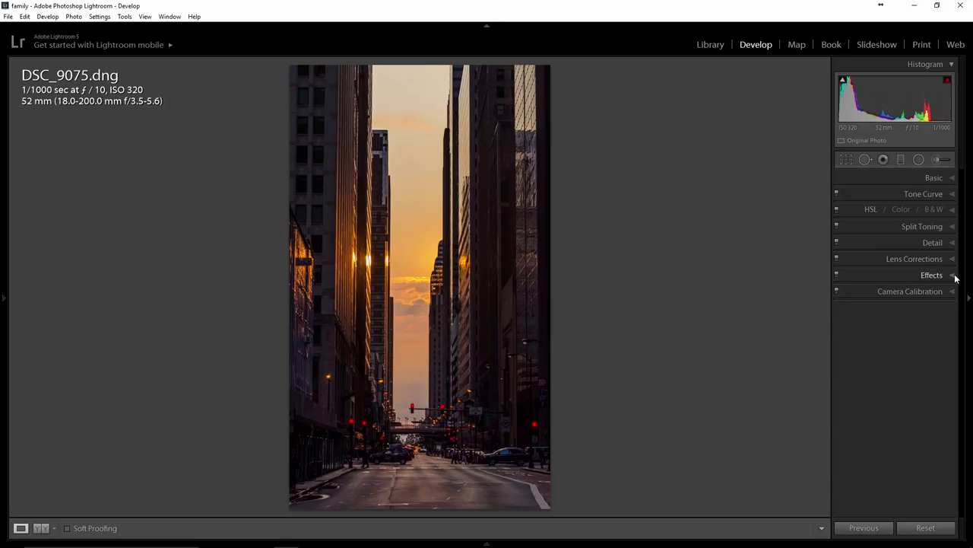
Darken the photo's edges with a Highlight Priority post-crop vignette, setting its Amount to −10
left_click(953, 275)
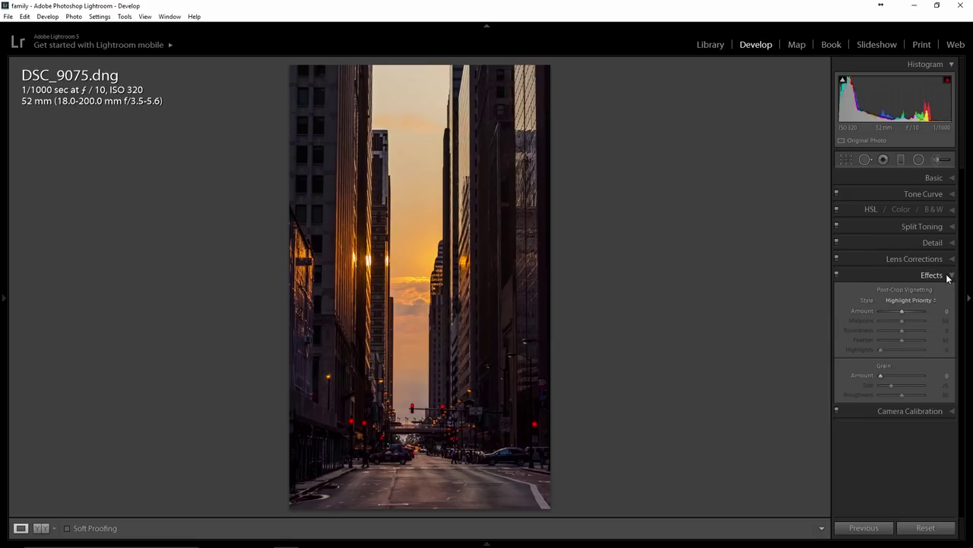
left_click(901, 311)
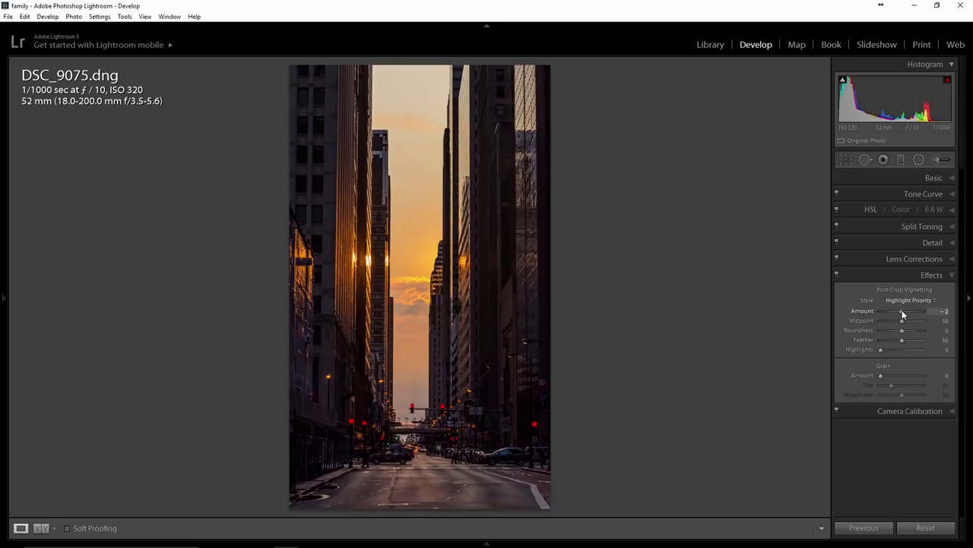
mouse_move(901, 311)
left_mouse_down()
mouse_move(862, 316)
mouse_move(942, 316)
mouse_move(899, 313)
left_mouse_up()
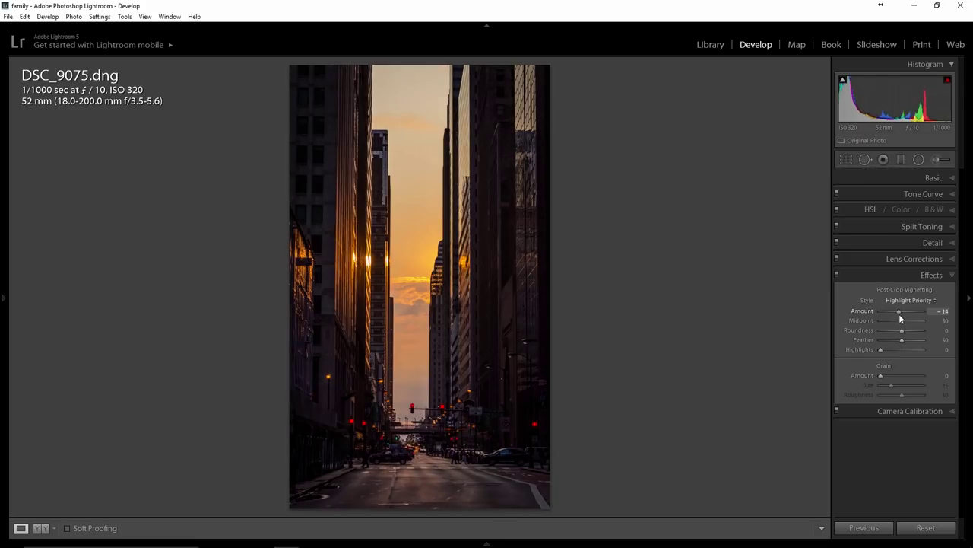
left_click_drag(900, 313, 898, 314)
double_click(862, 310)
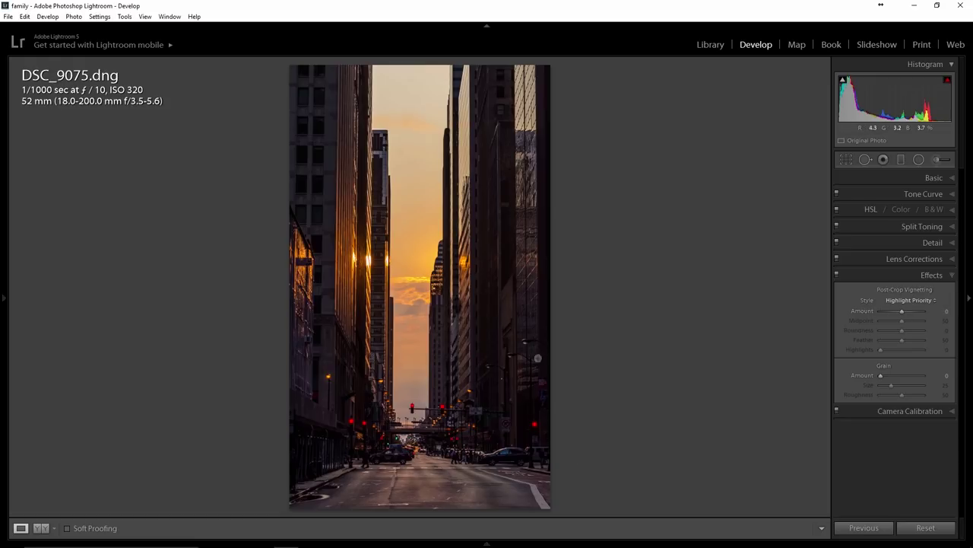
left_click_drag(902, 311, 902, 312)
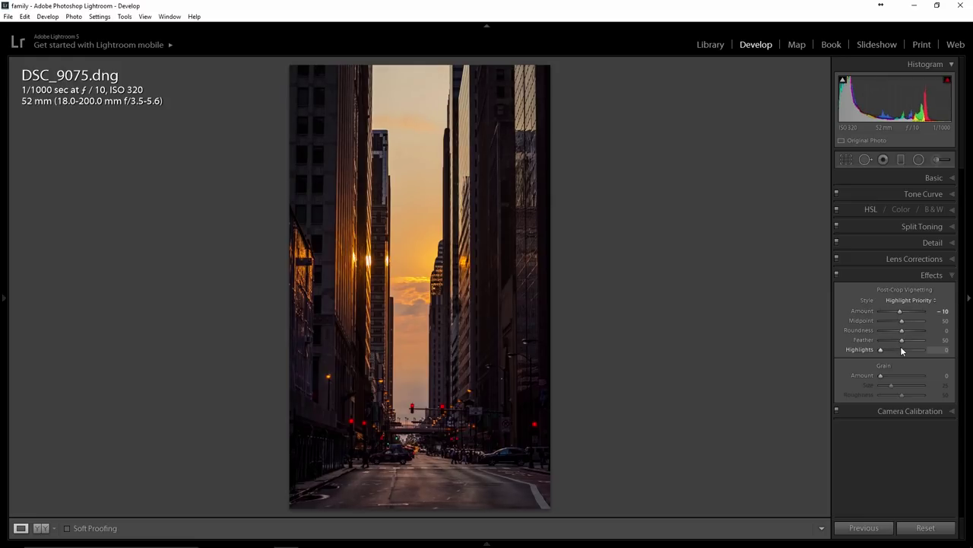
left_click(953, 276)
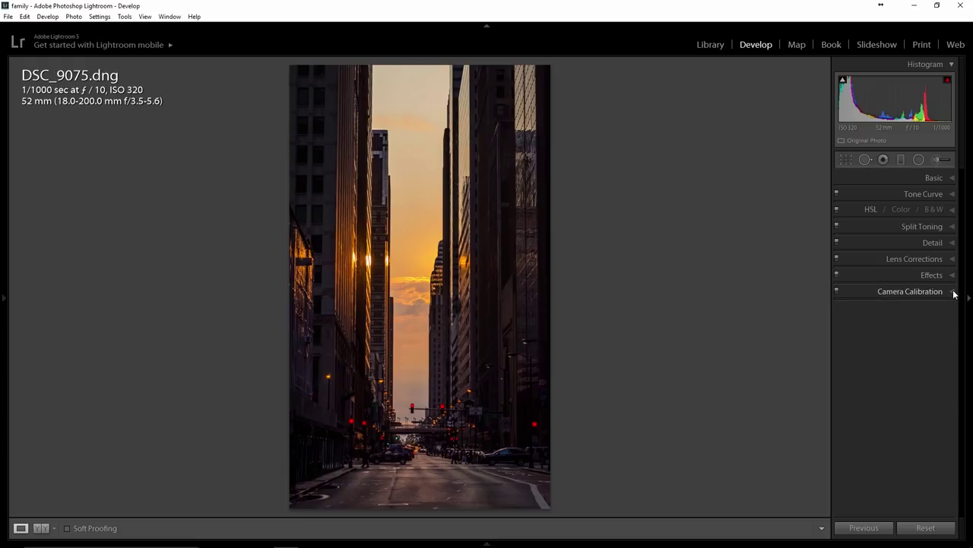
Review the Camera Calibration settings and view the photo before and after editing side by side
left_click(953, 293)
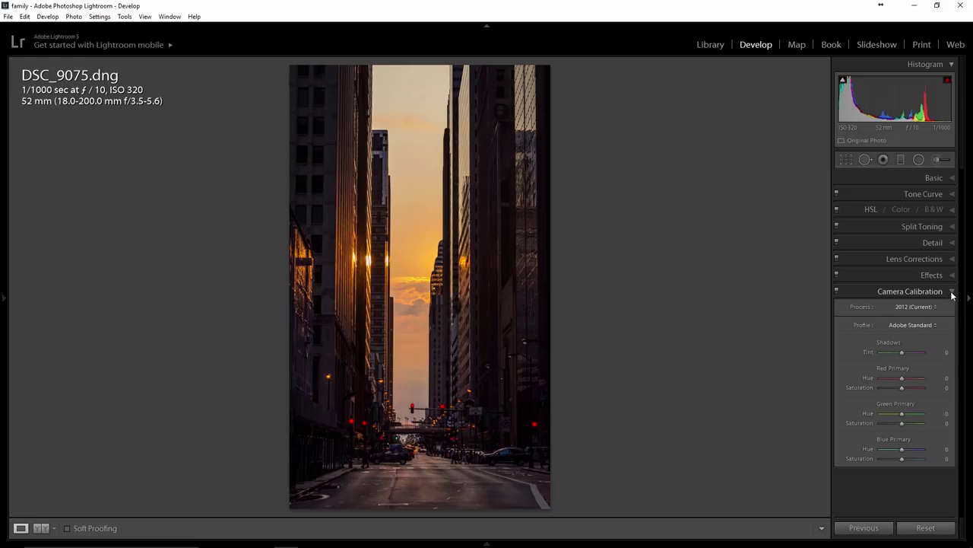
left_click(953, 294)
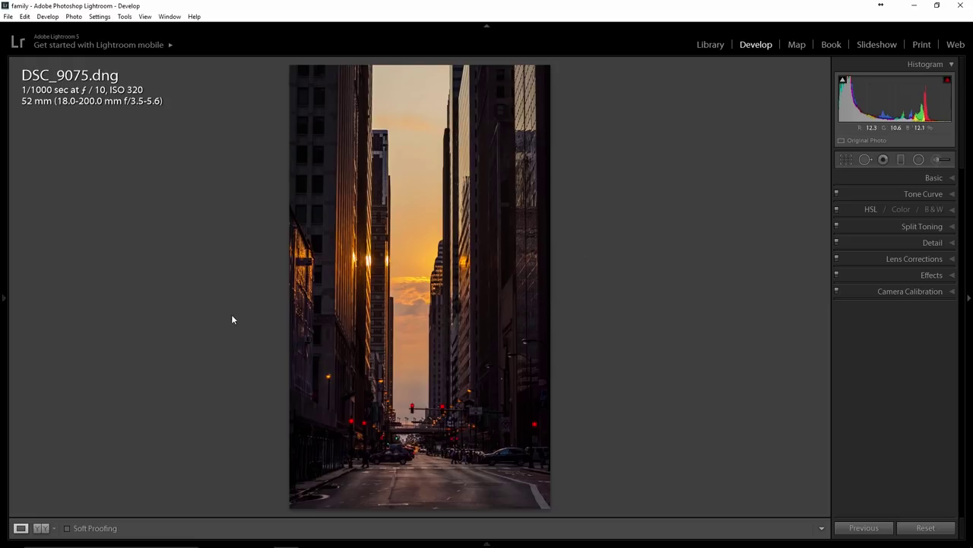
left_click(42, 529)
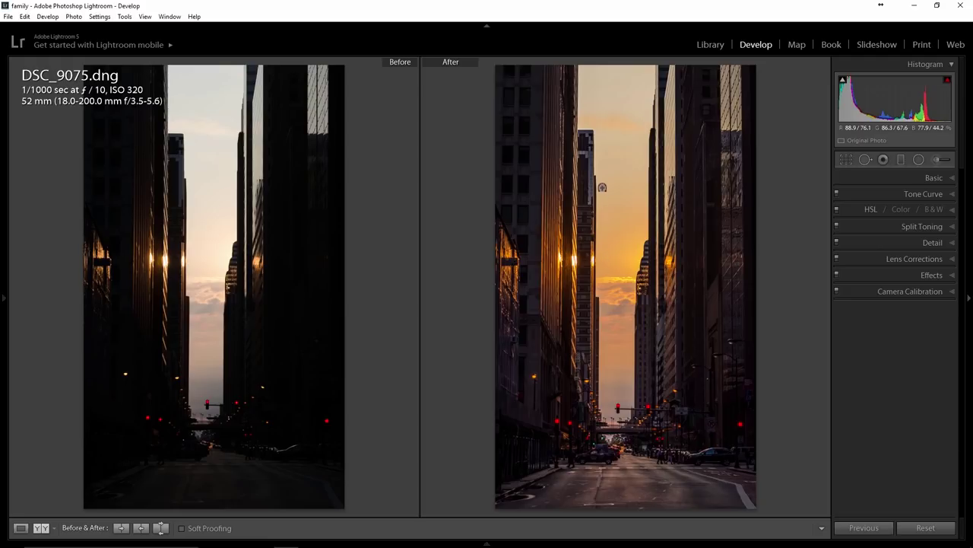
Straighten the photo slightly within its existing crop, rotating it to an angle of about −0.88
left_click(845, 159)
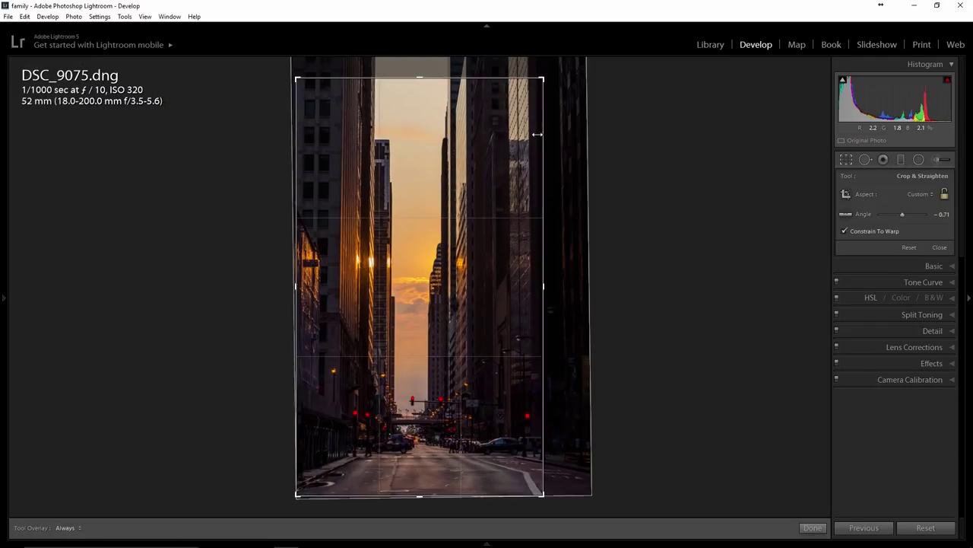
left_click_drag(555, 134, 555, 133)
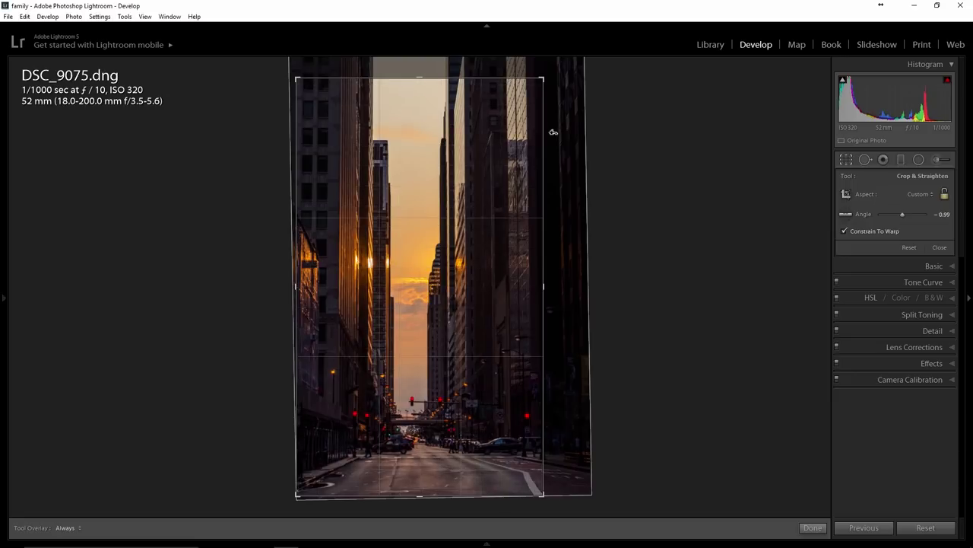
left_click(812, 527)
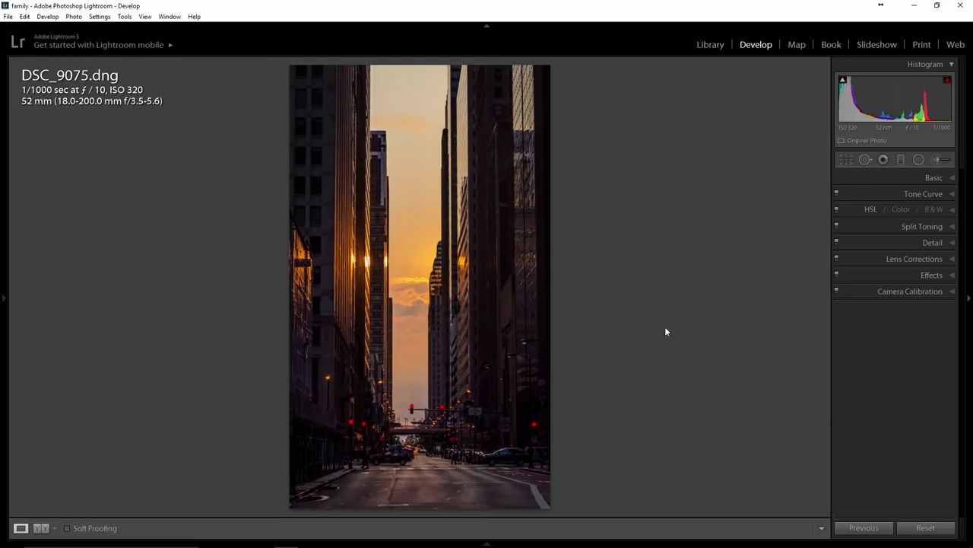
left_click(846, 158)
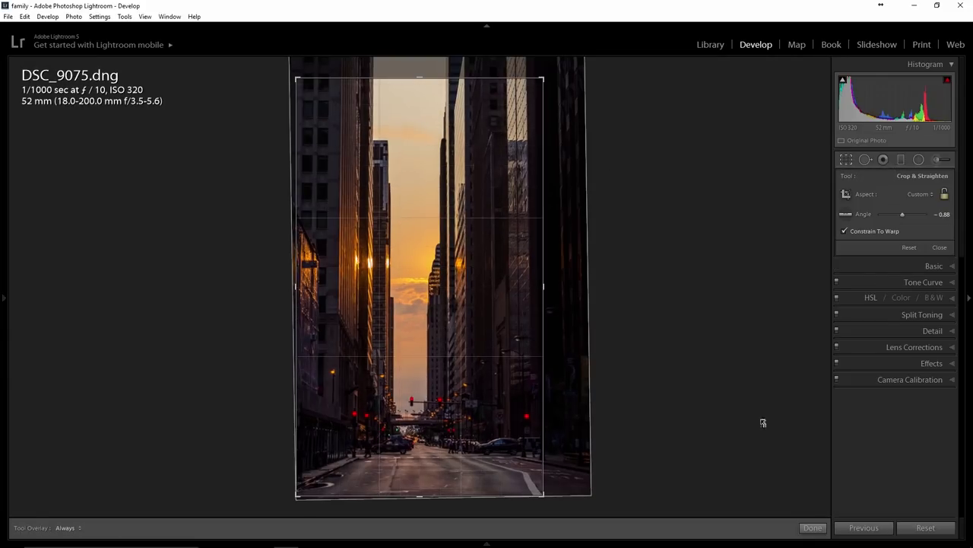
left_click(812, 527)
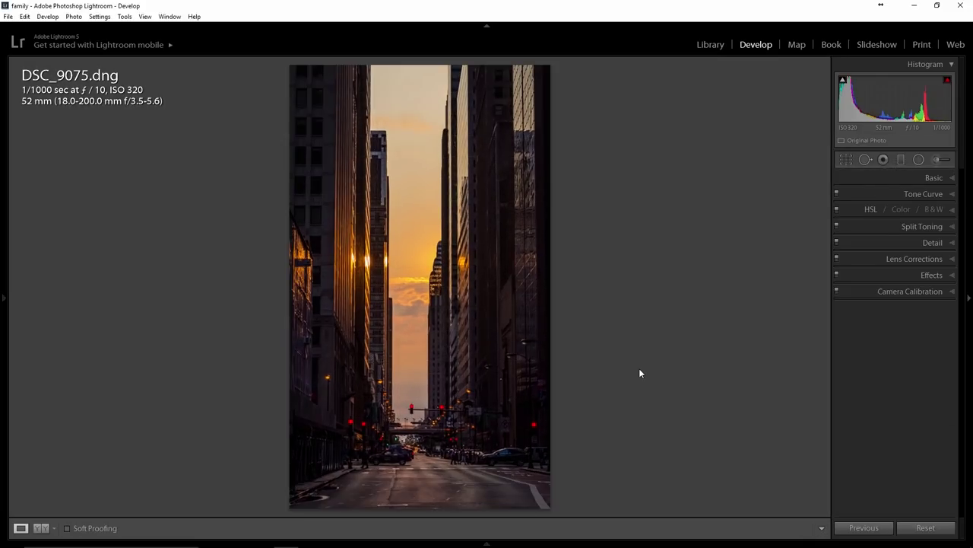
Compare the straightened photo side by side with its unedited version, and return to the single-photo view
left_click(40, 528)
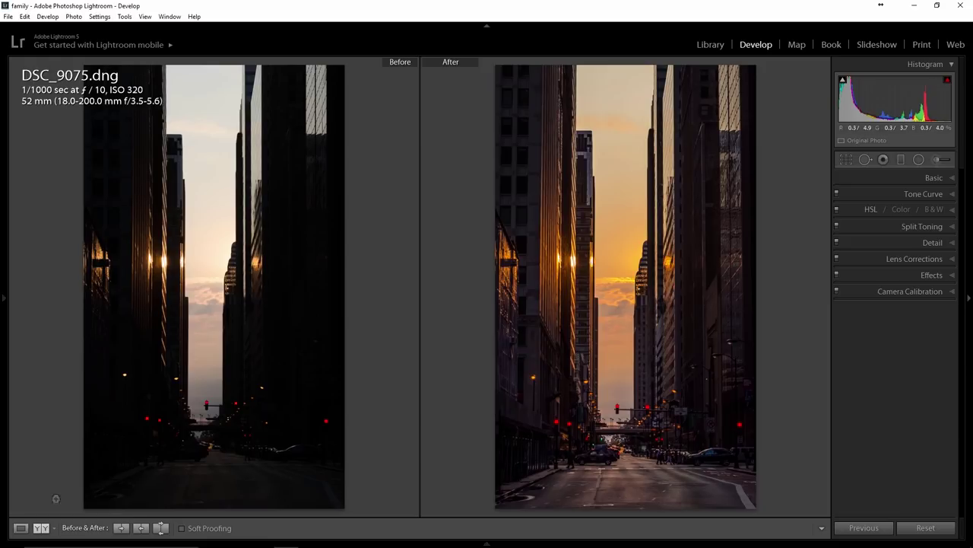
left_click(20, 527)
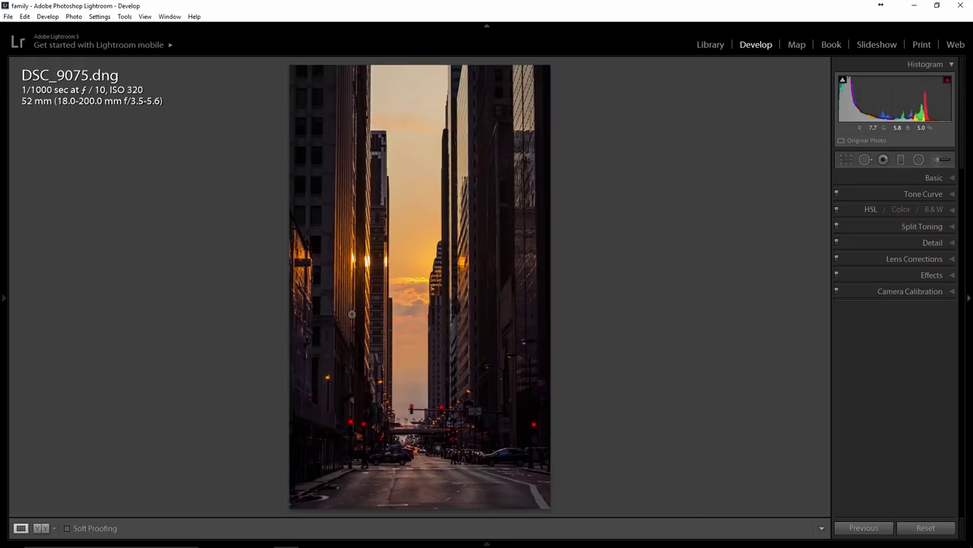